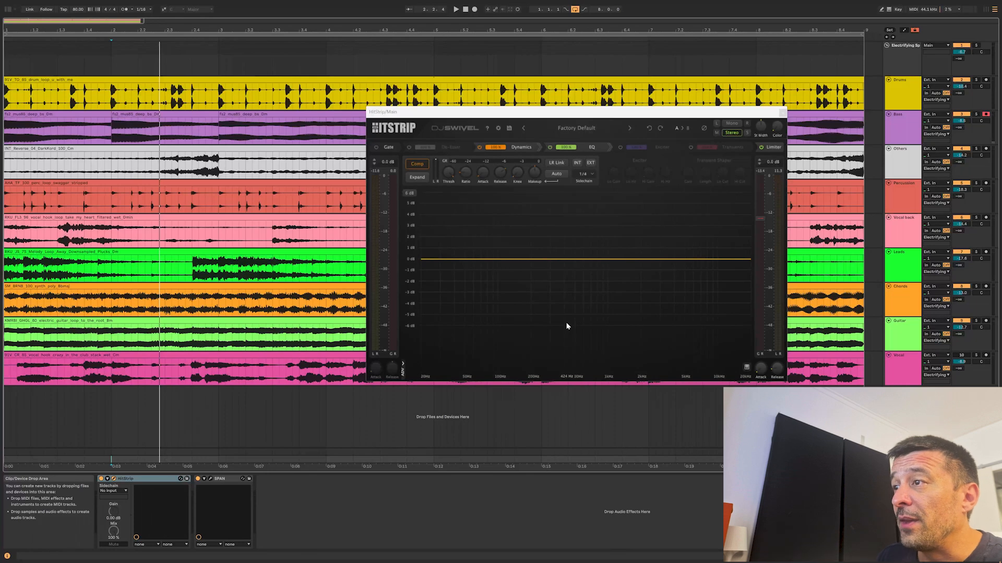
Open HitStrip's information window to view its version and activation details, and return to the module view.
{"action": "left_click", "coordinate": [499, 128]}
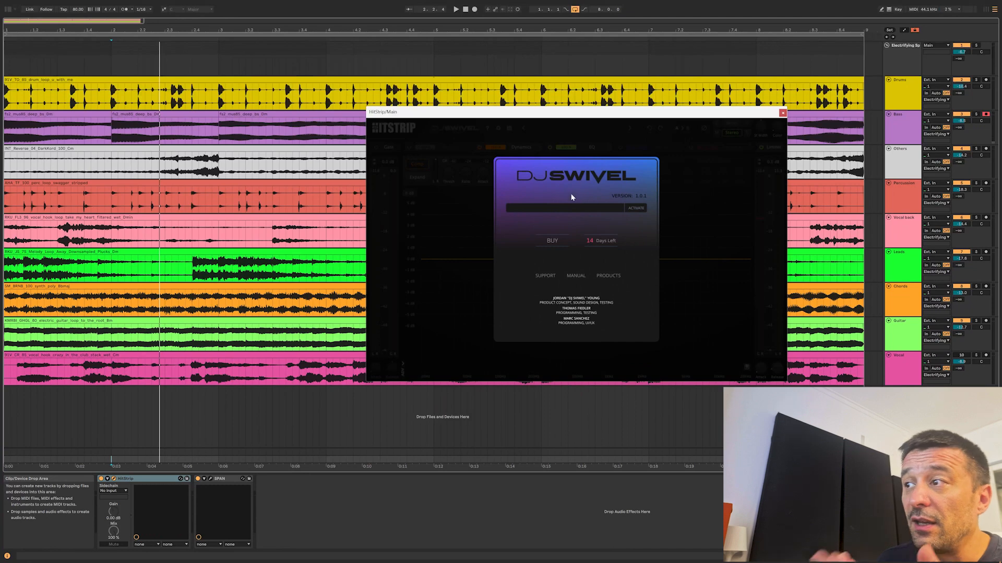
{"action": "left_click", "coordinate": [699, 222]}
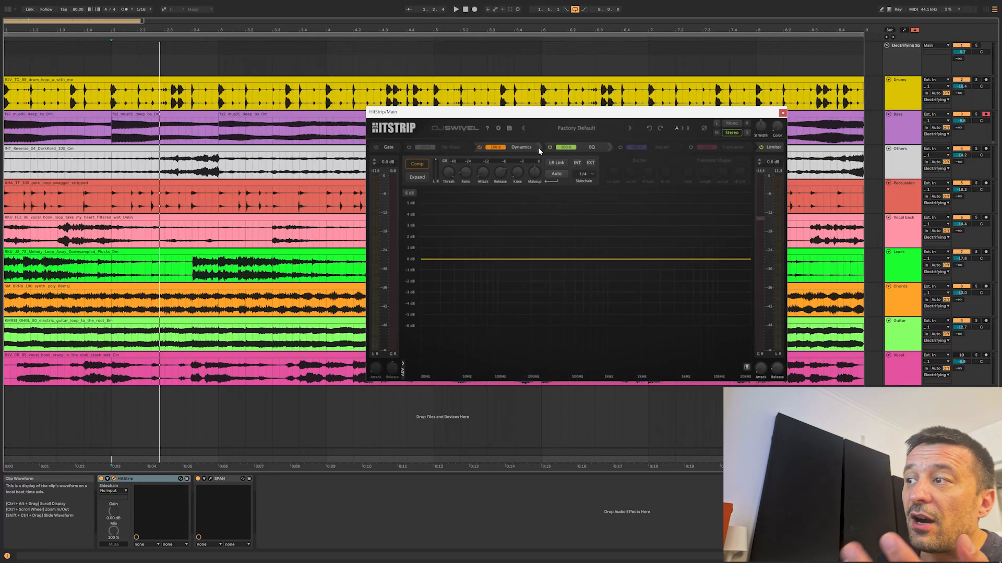
{"action": "left_click_drag", "start_coordinate": [540, 146], "coordinate": [606, 148]}
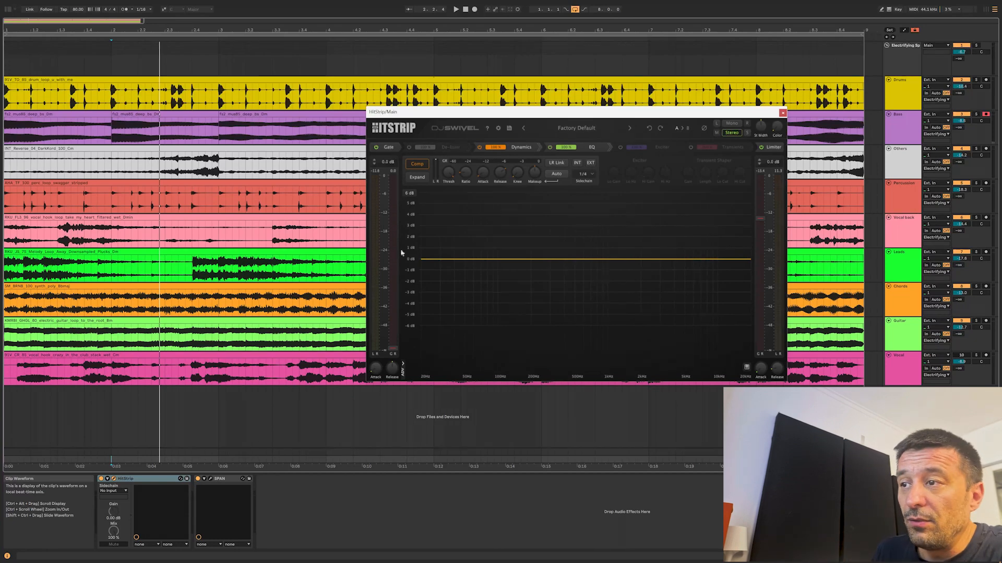
Try a gate threshold of -5.5 dB, return it to minimum, and inspect the gate's advanced controls before hiding them.
{"action": "mouse_move", "coordinate": [396, 347]}
{"action": "left_mouse_down"}
{"action": "mouse_move", "coordinate": [415, 258]}
{"action": "mouse_move", "coordinate": [397, 196]}
{"action": "left_mouse_up"}
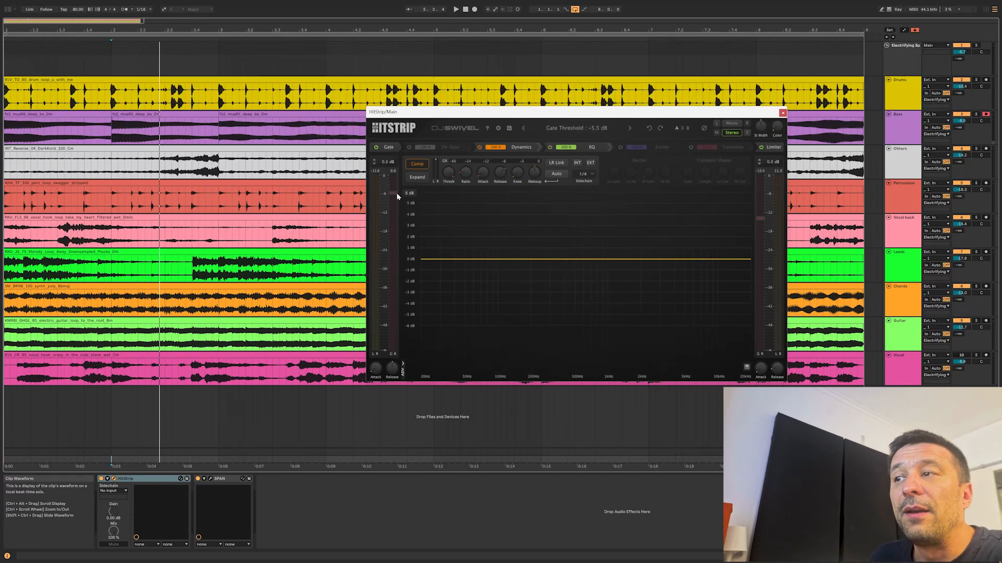
{"action": "left_click_drag", "start_coordinate": [402, 240], "coordinate": [398, 365]}
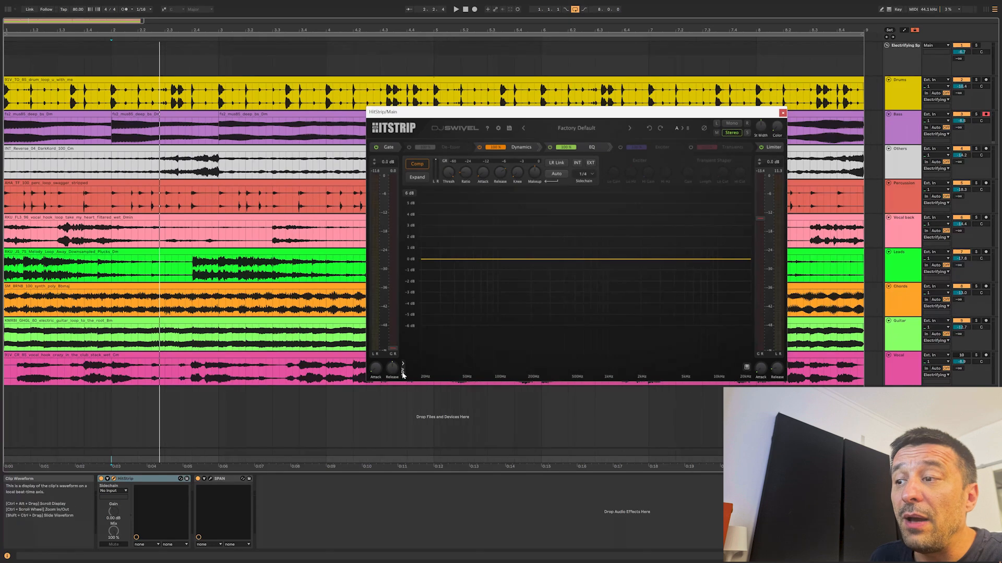
{"action": "left_click", "coordinate": [403, 368]}
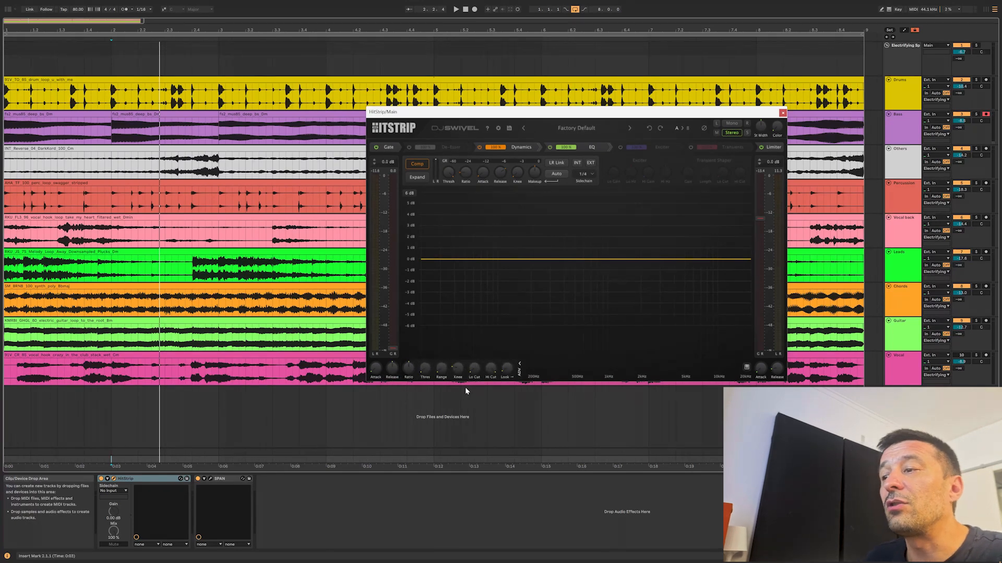
{"action": "left_click", "coordinate": [519, 369]}
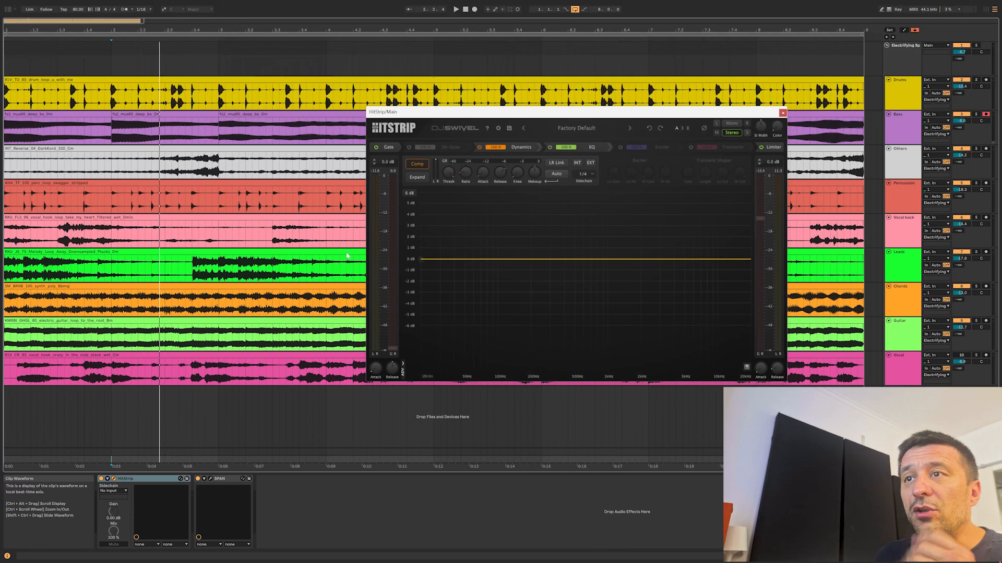
Bypass the Dynamics, EQ and Limiter modules, leaving only the Gate on, and reposition the plug-in window.
{"action": "left_click", "coordinate": [479, 146]}
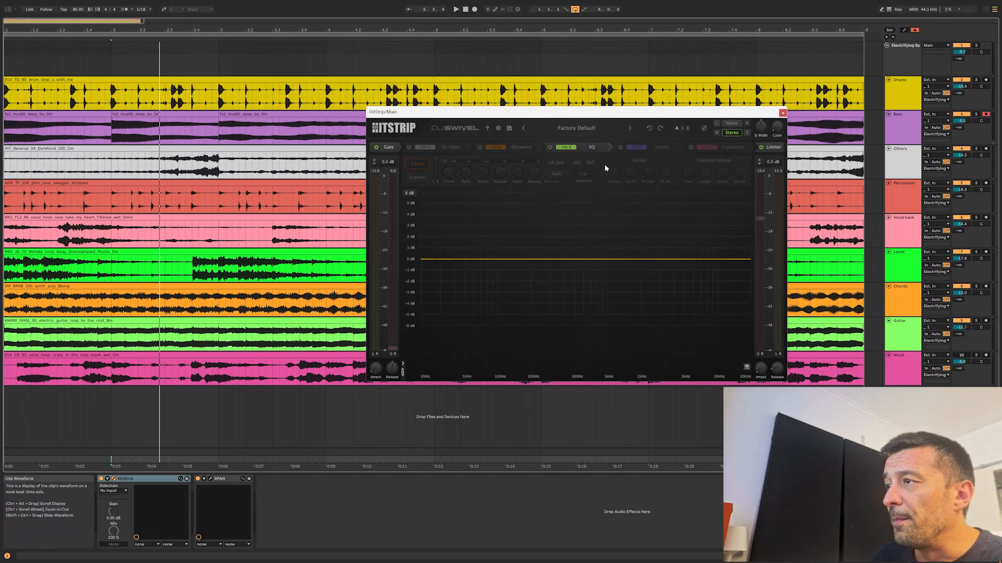
{"action": "left_click", "coordinate": [761, 148]}
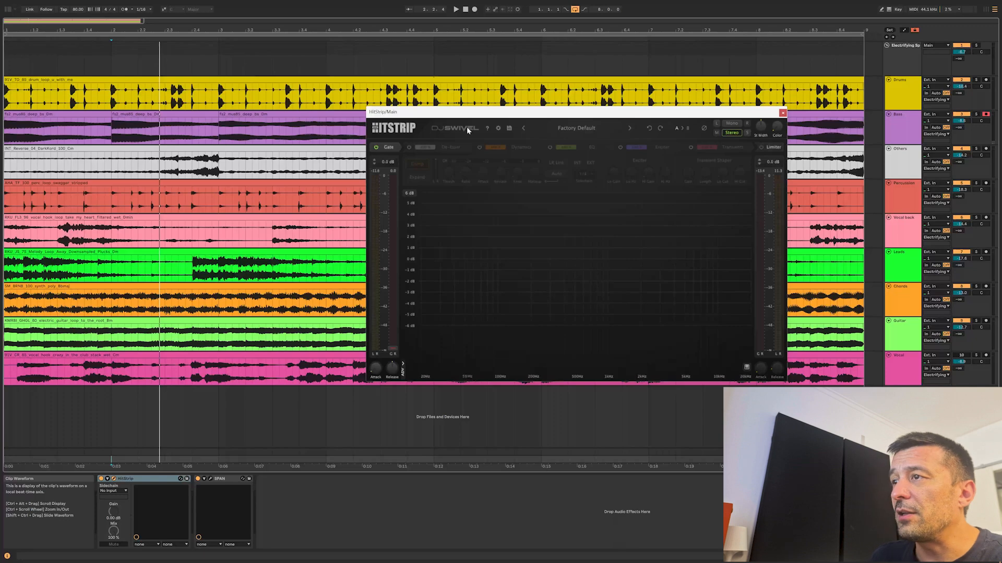
{"action": "left_click_drag", "start_coordinate": [482, 116], "coordinate": [437, 133]}
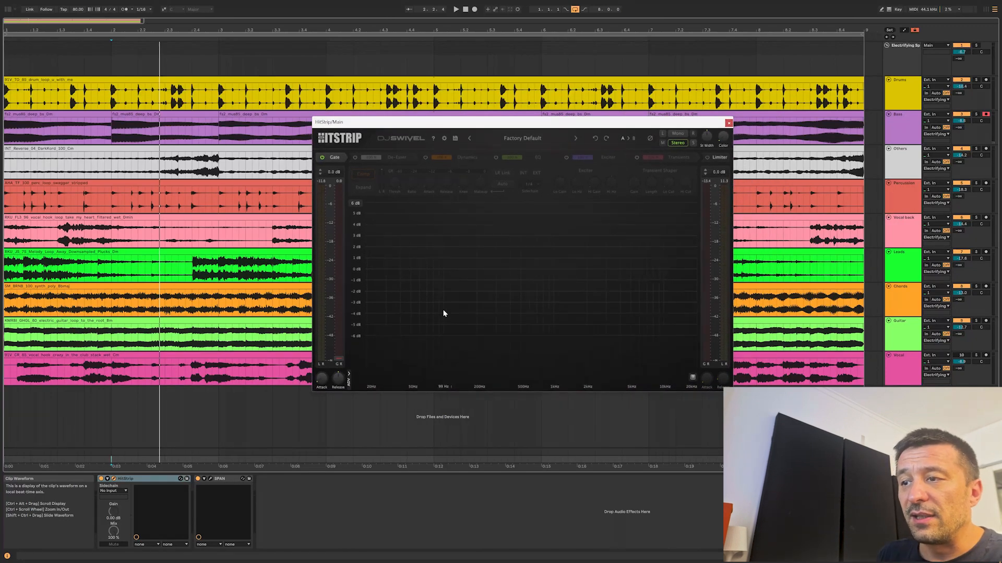
Play the mix with the Gate enabled, set its threshold to about -23.7 dB, and show its advanced controls.
{"action": "key", "text": "space"}
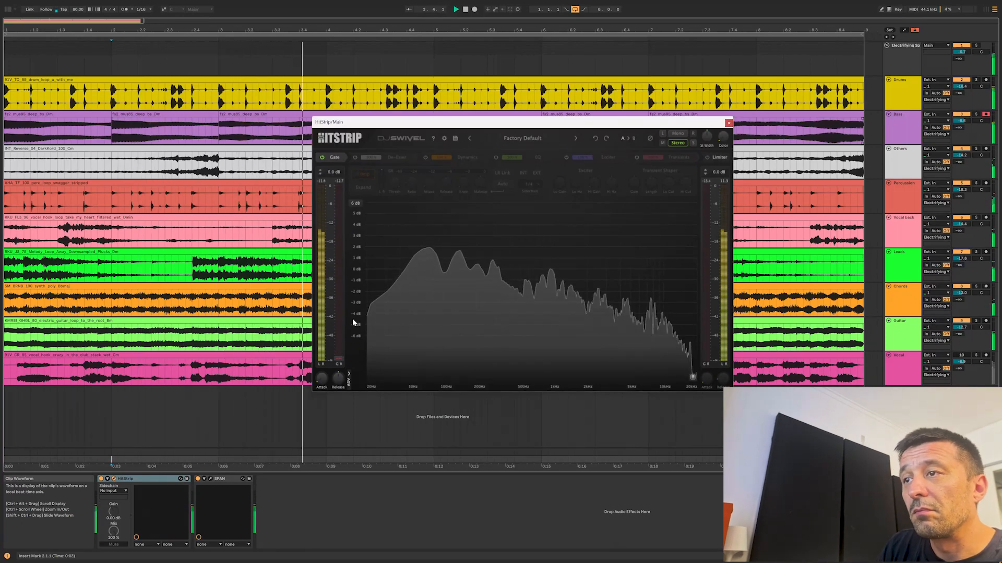
{"action": "left_click", "coordinate": [322, 158]}
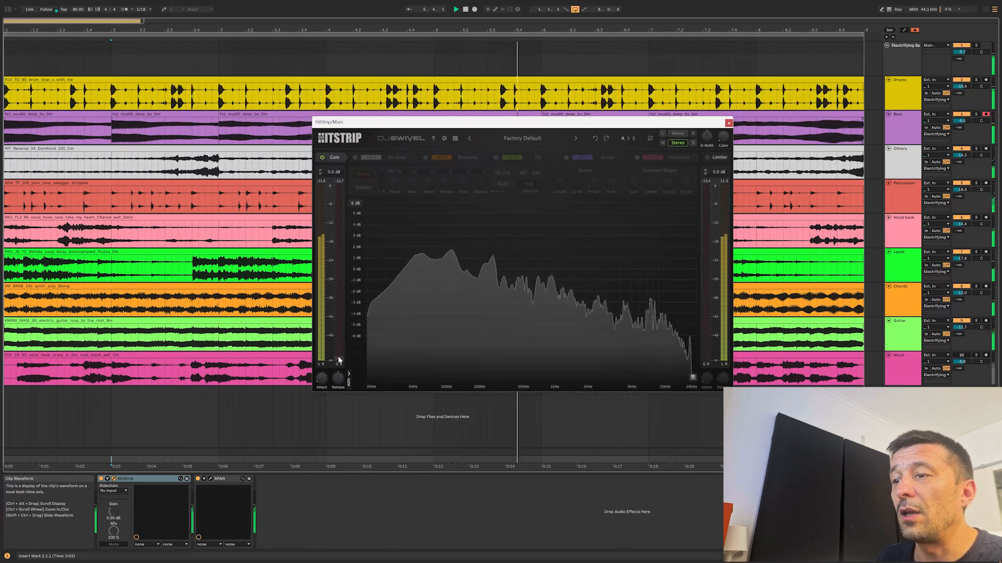
{"action": "left_click_drag", "start_coordinate": [343, 310], "coordinate": [339, 261]}
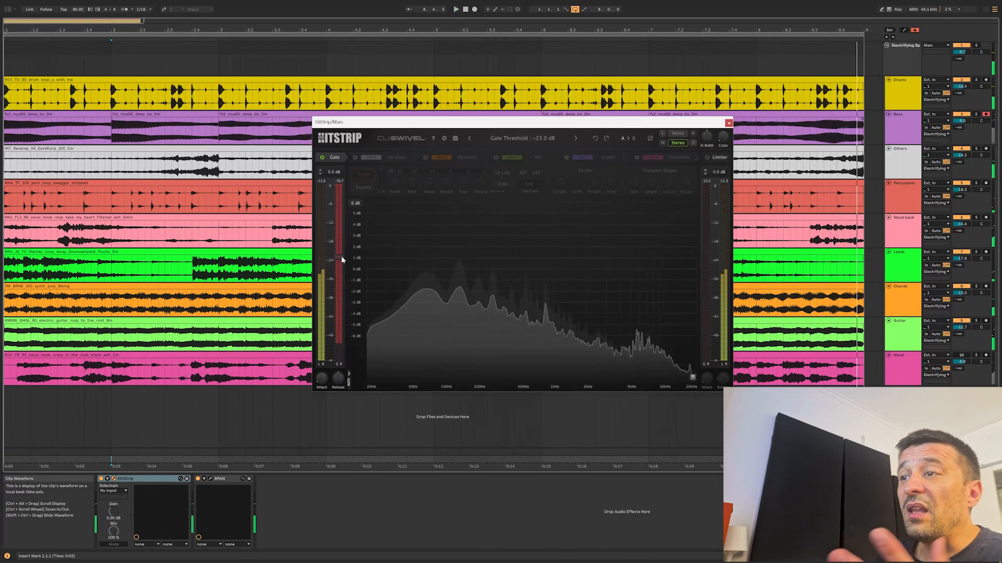
{"action": "mouse_move", "coordinate": [341, 259]}
{"action": "left_mouse_down"}
{"action": "mouse_move", "coordinate": [340, 282]}
{"action": "mouse_move", "coordinate": [342, 271]}
{"action": "left_mouse_up"}
{"action": "left_click", "coordinate": [349, 375]}
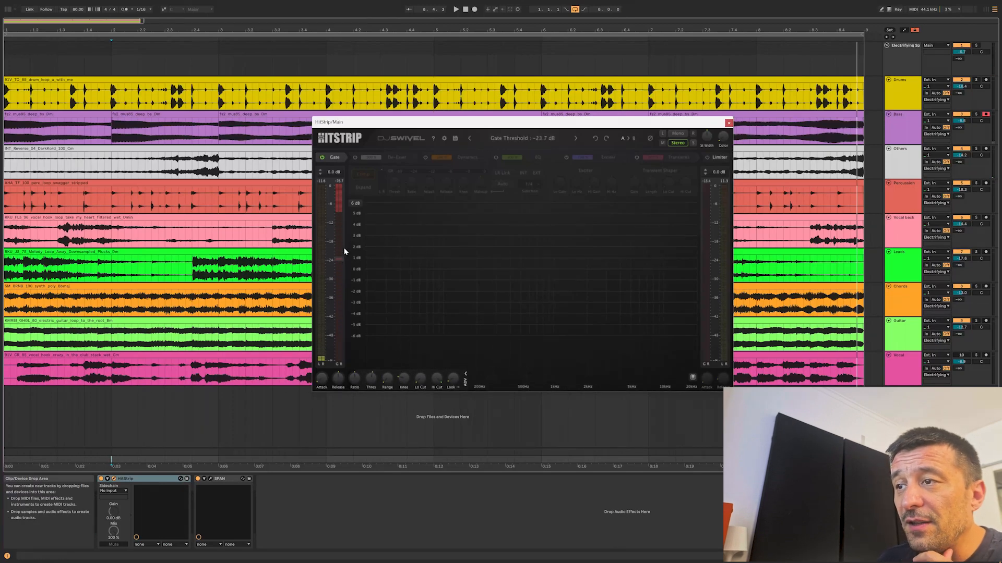
Move the HitStrip device from the Main track to the Drums track and play the drums soloed.
{"action": "left_click", "coordinate": [147, 481]}
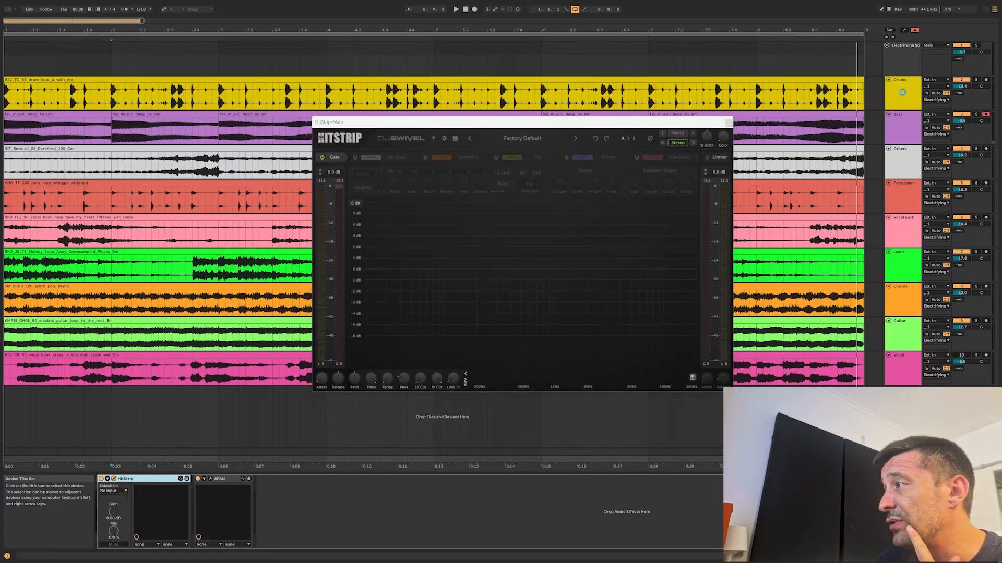
{"action": "left_click", "coordinate": [178, 102]}
{"action": "left_click", "coordinate": [164, 100]}
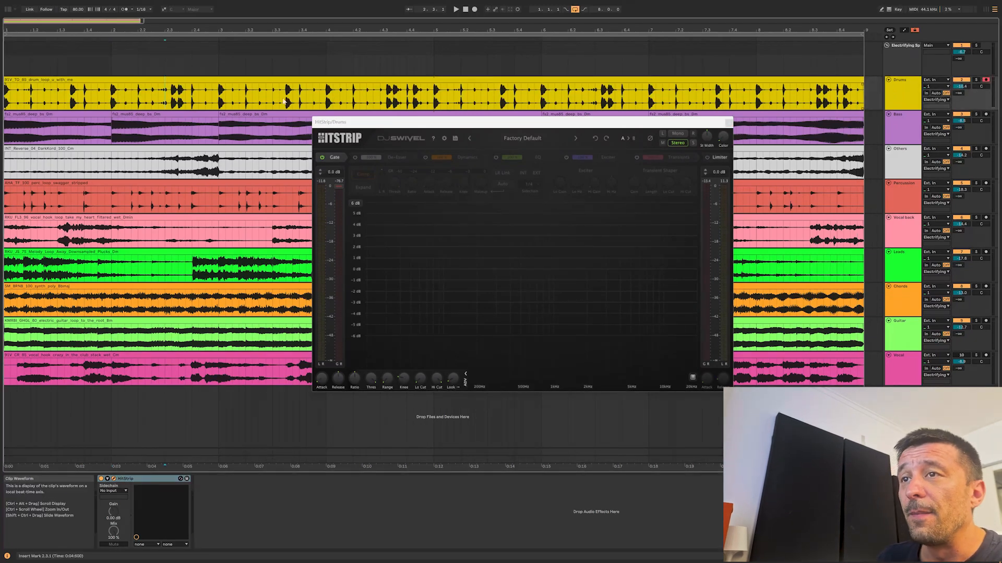
{"action": "left_click", "coordinate": [975, 80]}
{"action": "key", "text": "space"}
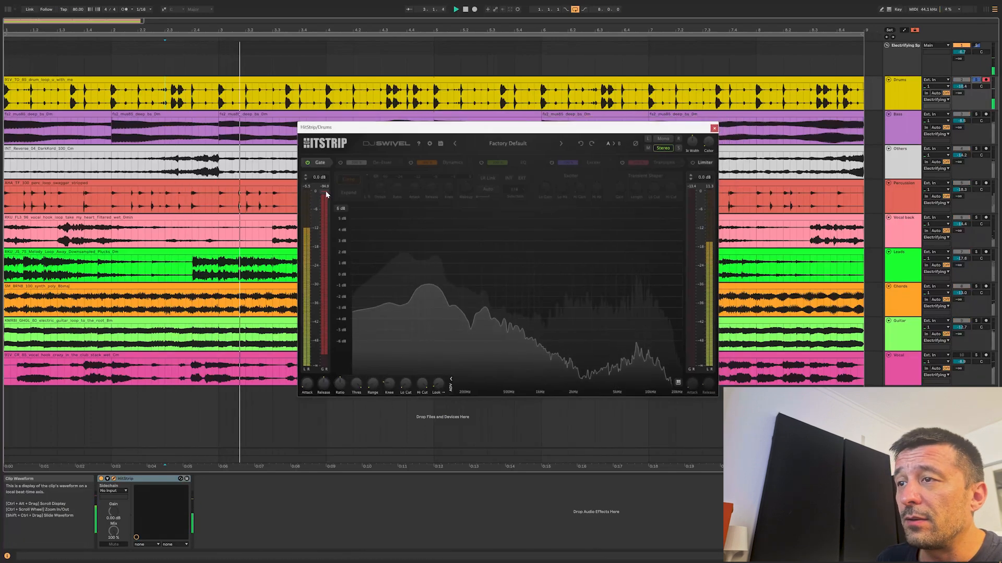
Adjust the gate's threshold and release on the drums, and set its Lo Cut to about 300 Hz and Hi Cut to 2.6 kHz.
{"action": "left_click_drag", "start_coordinate": [326, 193], "coordinate": [327, 240]}
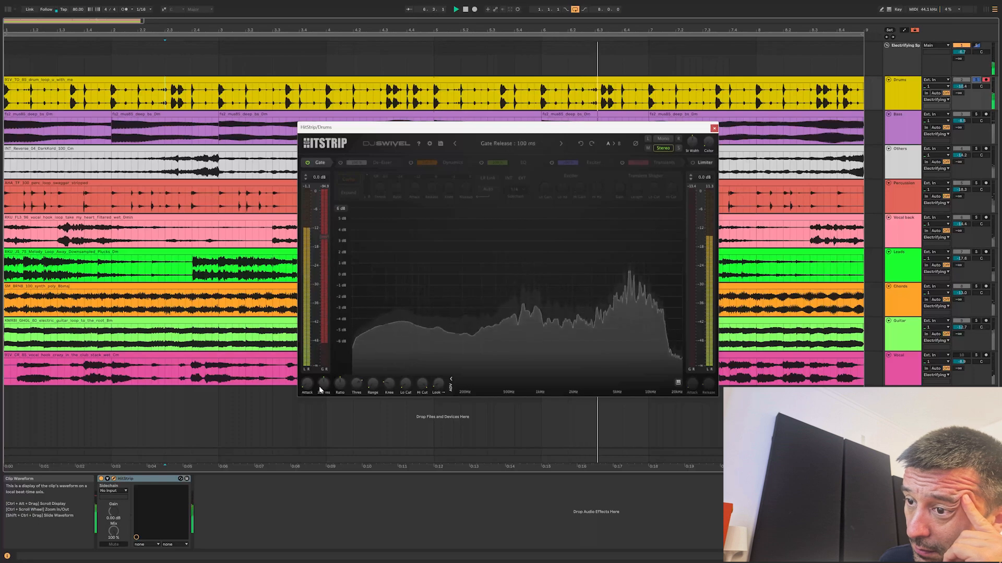
{"action": "mouse_move", "coordinate": [318, 386]}
{"action": "left_mouse_down"}
{"action": "mouse_move", "coordinate": [312, 399]}
{"action": "mouse_move", "coordinate": [325, 390]}
{"action": "left_mouse_up"}
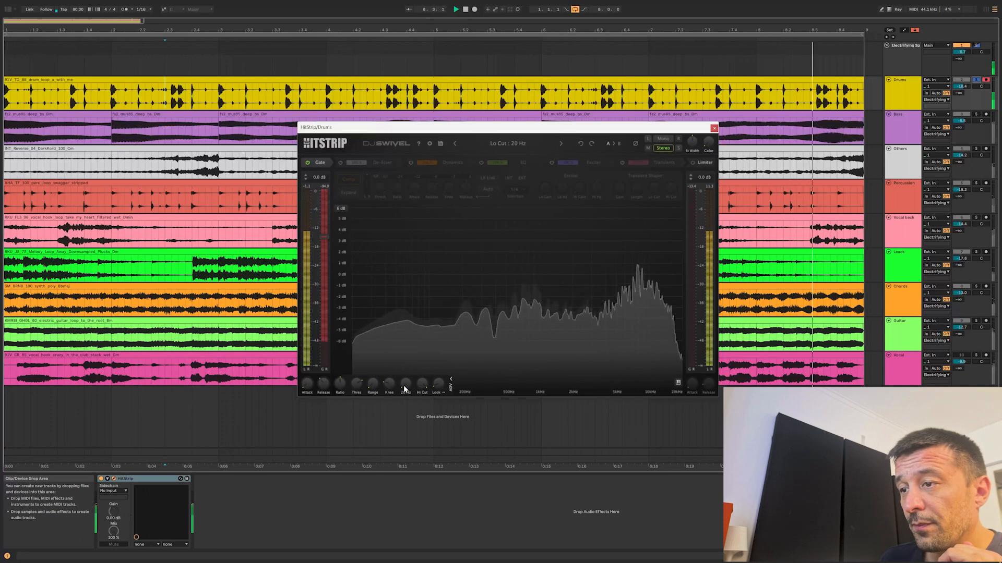
{"action": "left_click_drag", "start_coordinate": [405, 387], "coordinate": [409, 351]}
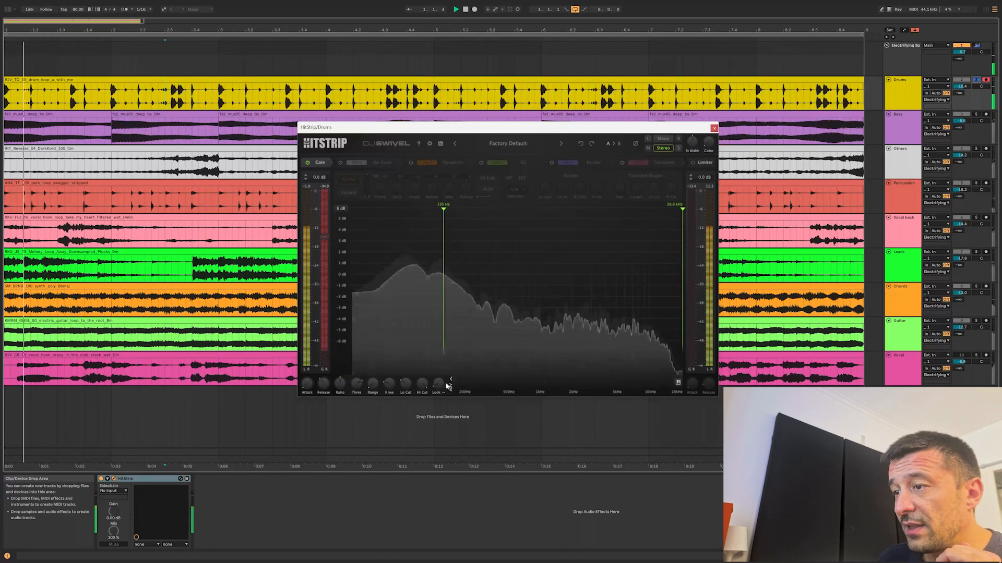
{"action": "left_click_drag", "start_coordinate": [422, 384], "coordinate": [418, 425]}
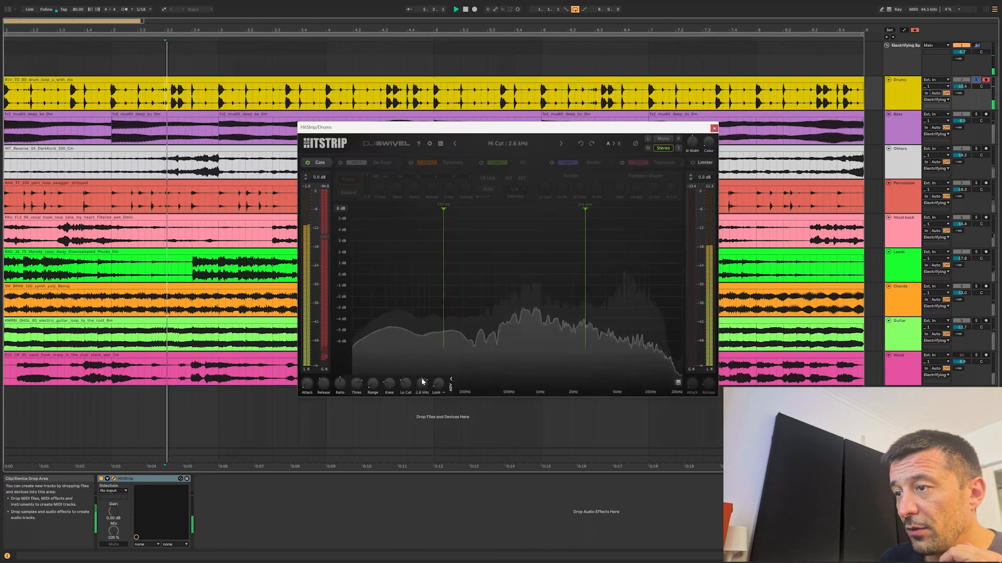
{"action": "left_click_drag", "start_coordinate": [407, 384], "coordinate": [410, 366]}
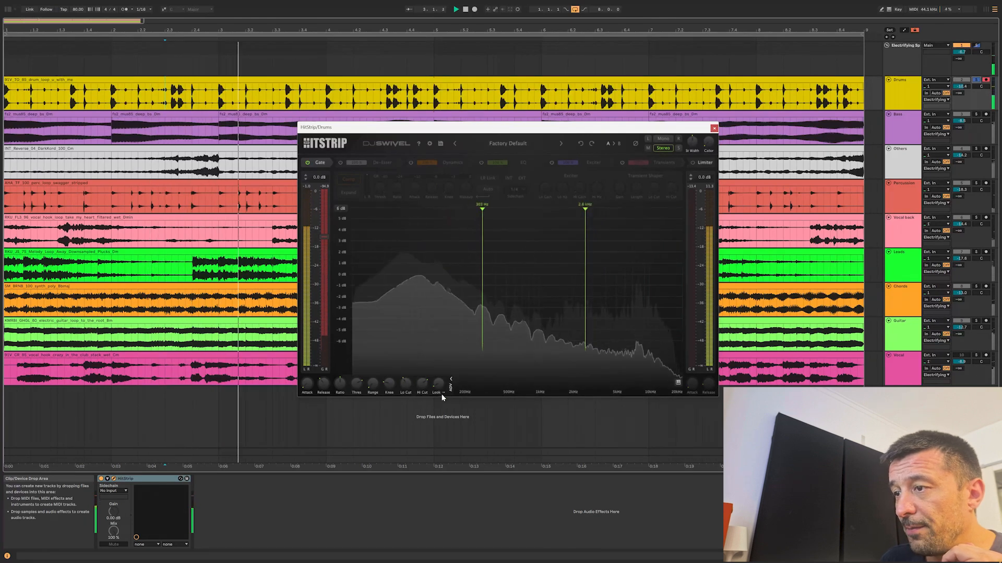
{"action": "mouse_move", "coordinate": [441, 384]}
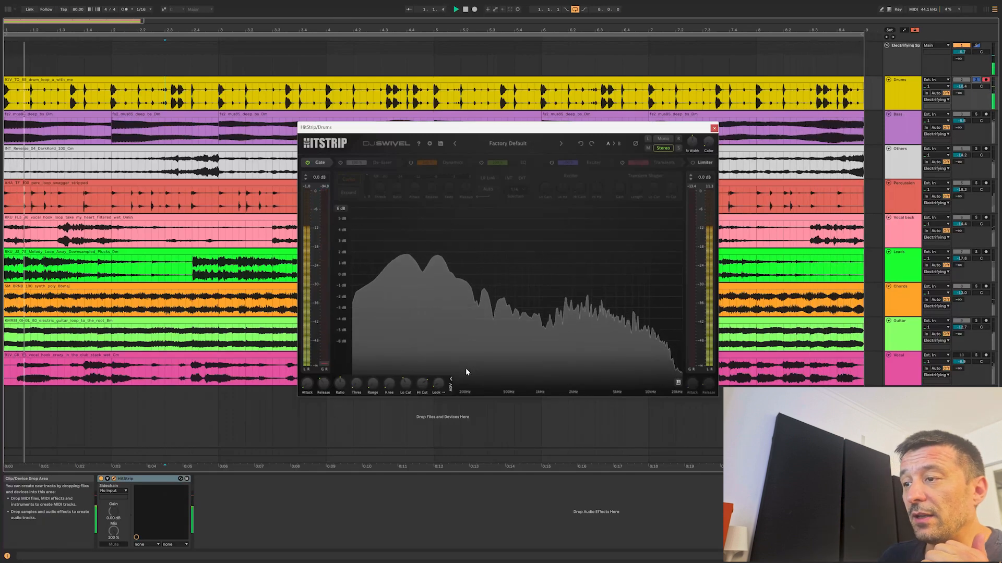
Bypass the gate with its advanced controls hidden, stop playback, and move HitStrip back to the Main track.
{"action": "left_click", "coordinate": [451, 386]}
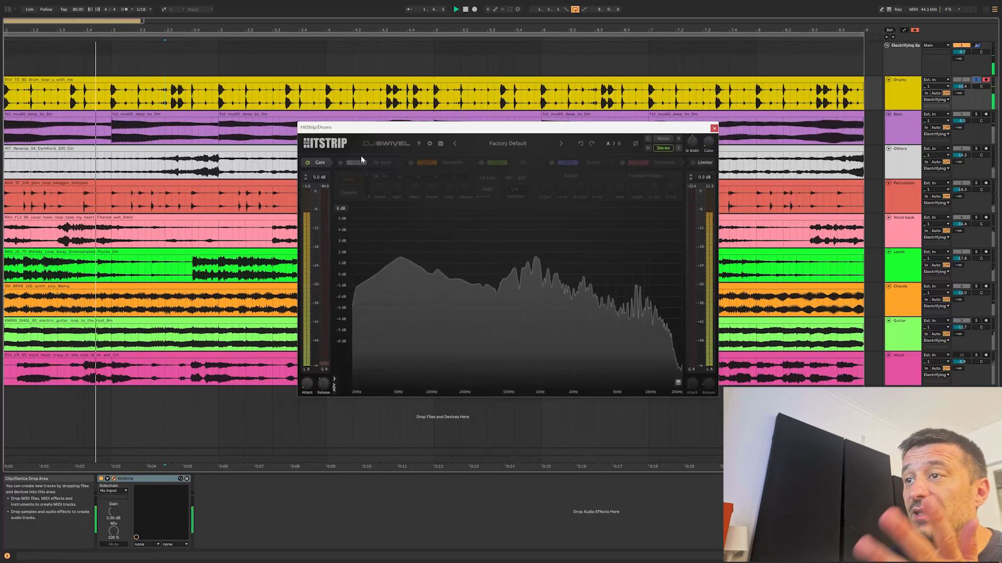
{"action": "key", "text": "space"}
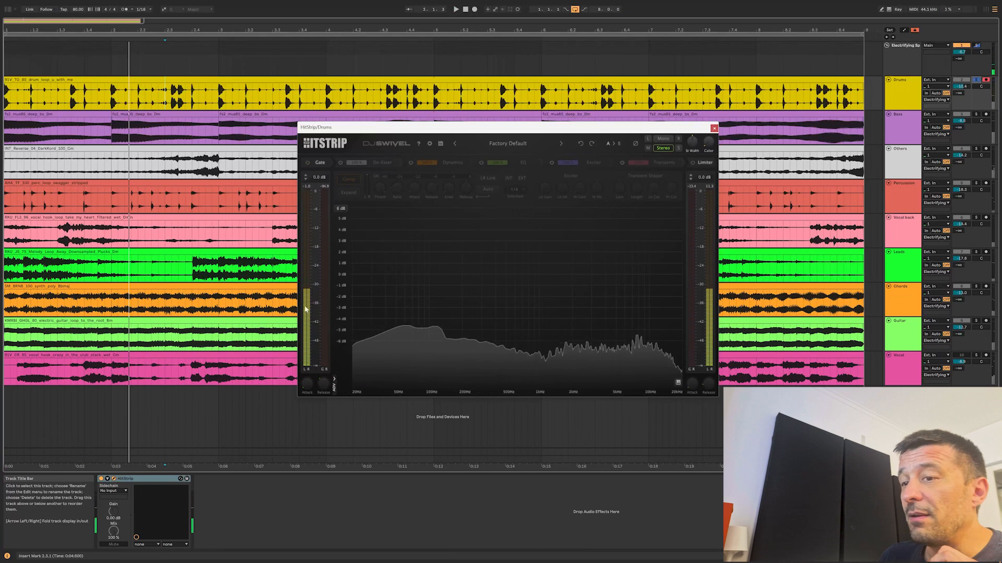
{"action": "left_click", "coordinate": [140, 482]}
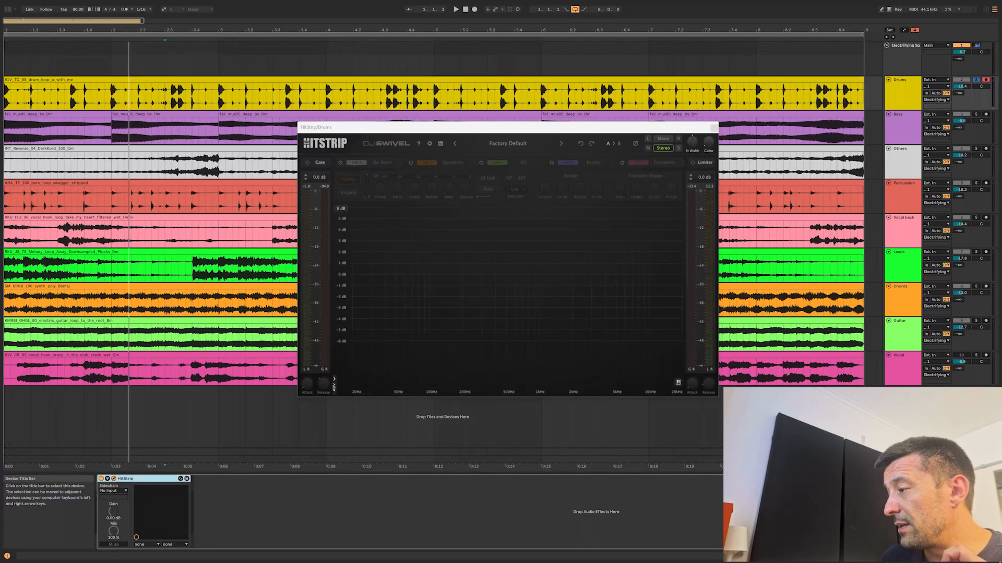
{"action": "left_click_drag", "start_coordinate": [140, 482], "coordinate": [902, 460]}
{"action": "left_click_drag", "start_coordinate": [204, 530], "coordinate": [113, 514]}
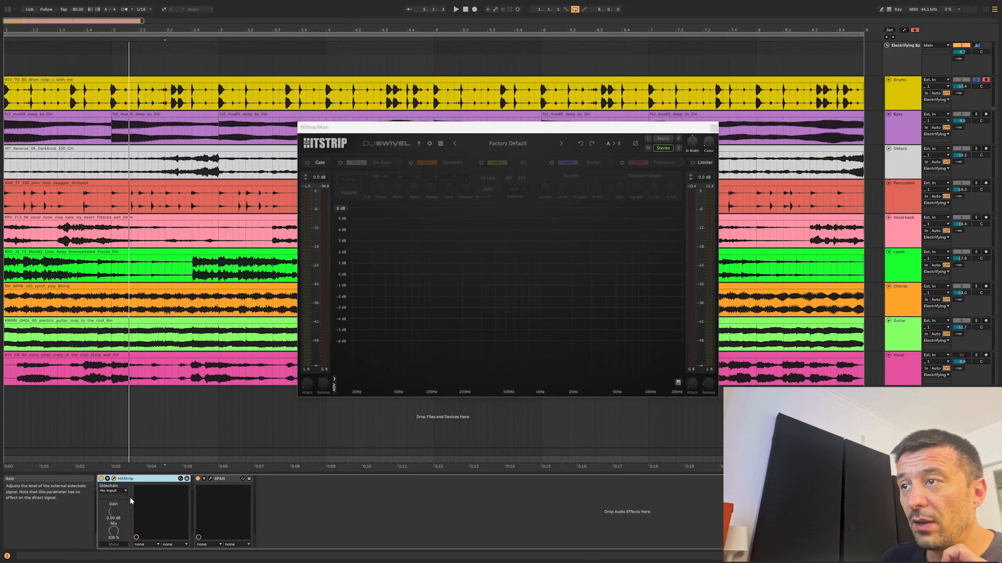
Enable the De-Esser module on the Main track's HitStrip and briefly play the audio through it.
{"action": "left_click", "coordinate": [340, 162]}
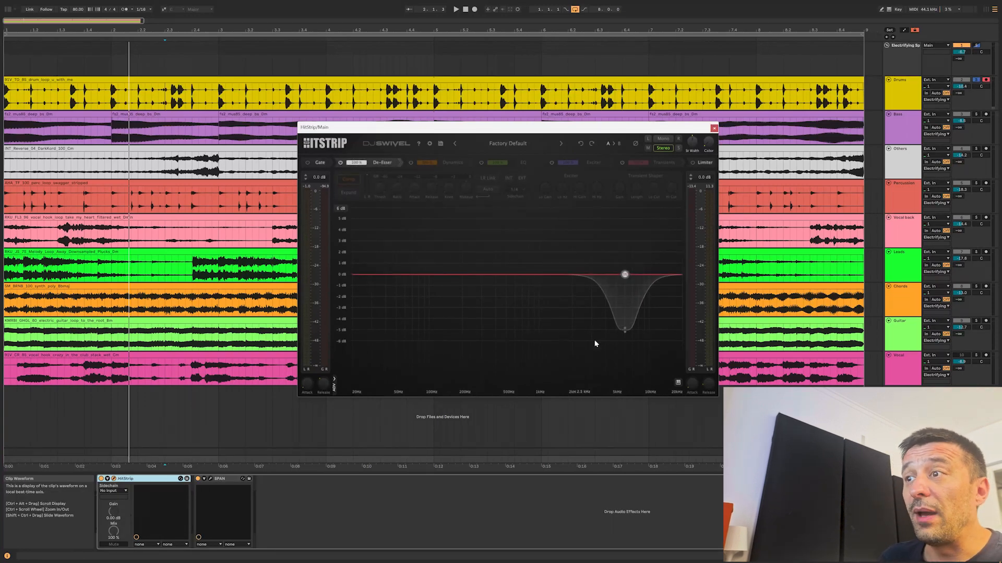
{"action": "key", "text": "space"}
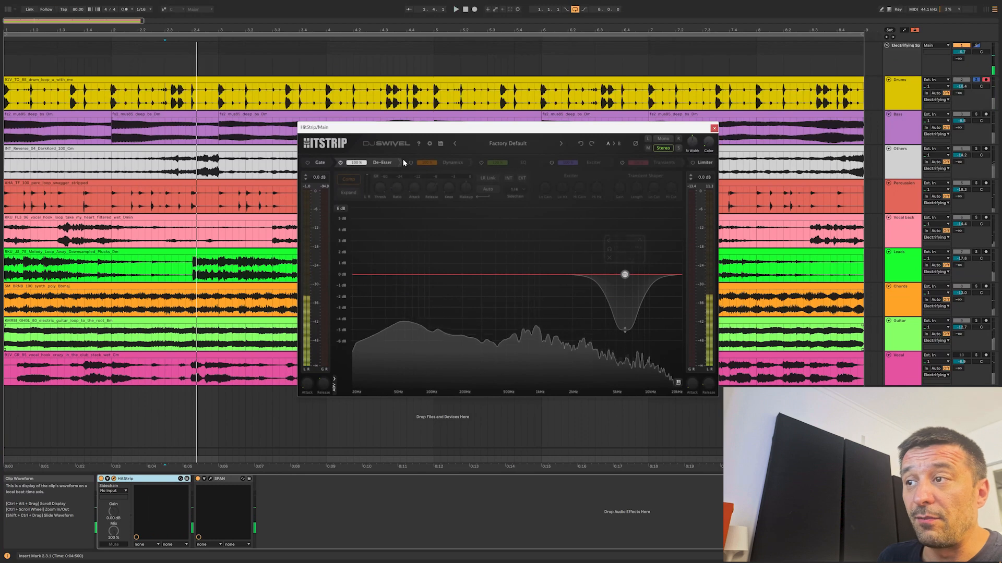
{"action": "mouse_move", "coordinate": [401, 163]}
{"action": "left_mouse_down"}
{"action": "mouse_move", "coordinate": [598, 164]}
{"action": "mouse_move", "coordinate": [382, 162]}
{"action": "left_mouse_up"}
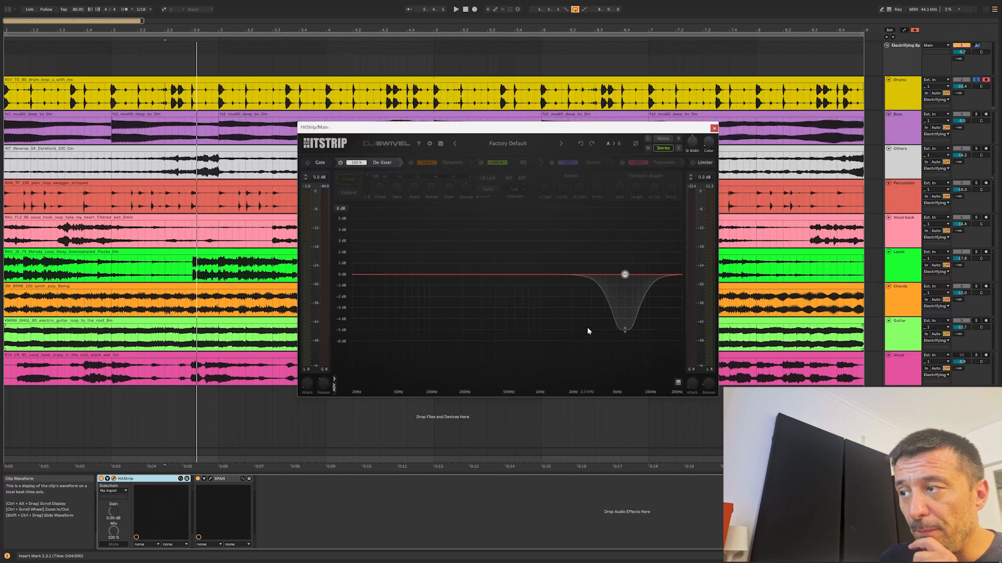
Move the De-Esser's node to about 6.2 kHz and make its bell-shaped reduction deeper and wider.
{"action": "left_click_drag", "start_coordinate": [630, 276], "coordinate": [635, 276]}
{"action": "left_click_drag", "start_coordinate": [630, 278], "coordinate": [626, 281]}
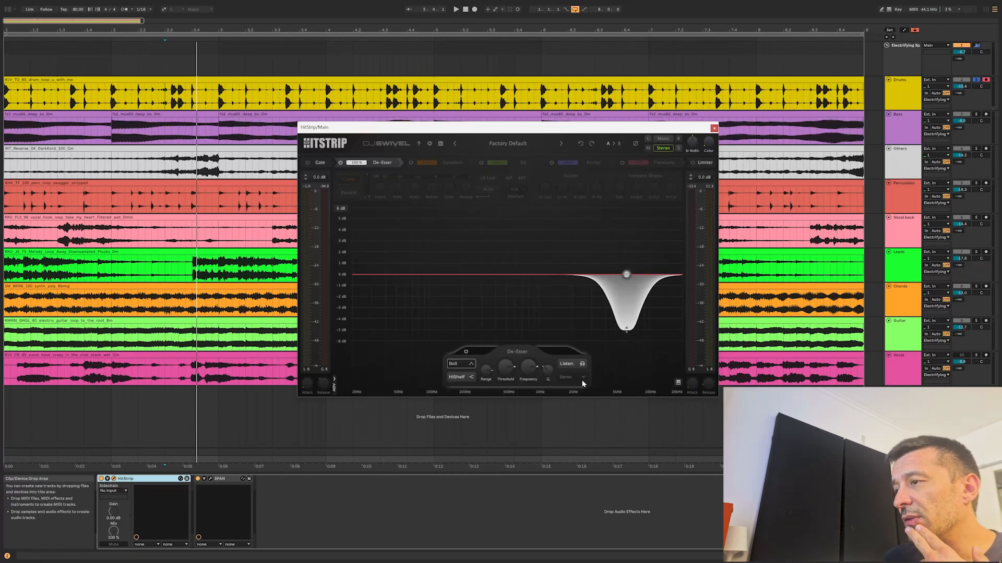
{"action": "mouse_move", "coordinate": [626, 330]}
{"action": "left_mouse_down"}
{"action": "mouse_move", "coordinate": [627, 339]}
{"action": "mouse_move", "coordinate": [617, 332]}
{"action": "left_mouse_up"}
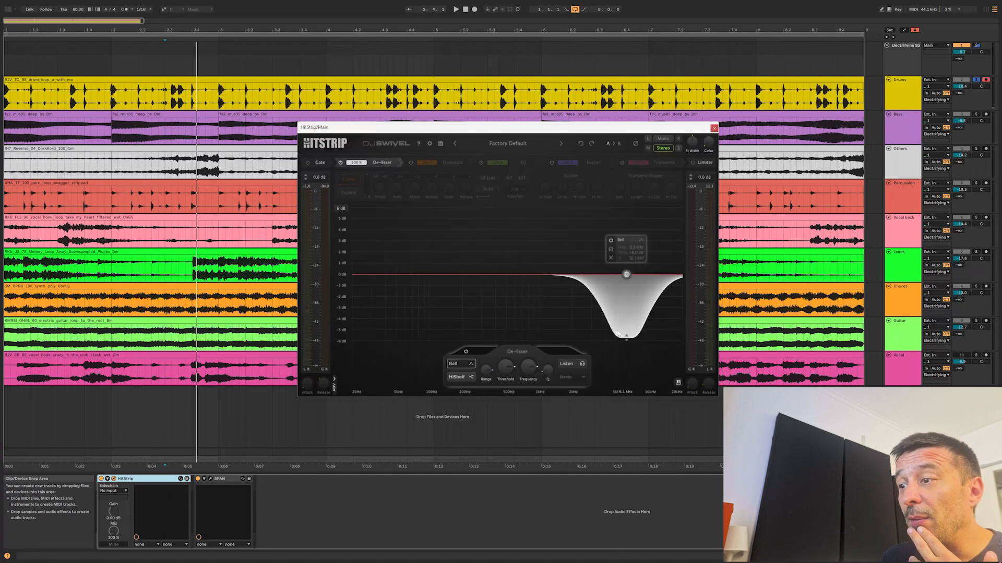
Compare the De-Esser's HiShelf shape with Bell, keep Bell, and adjust its threshold and range.
{"action": "left_click", "coordinate": [472, 362]}
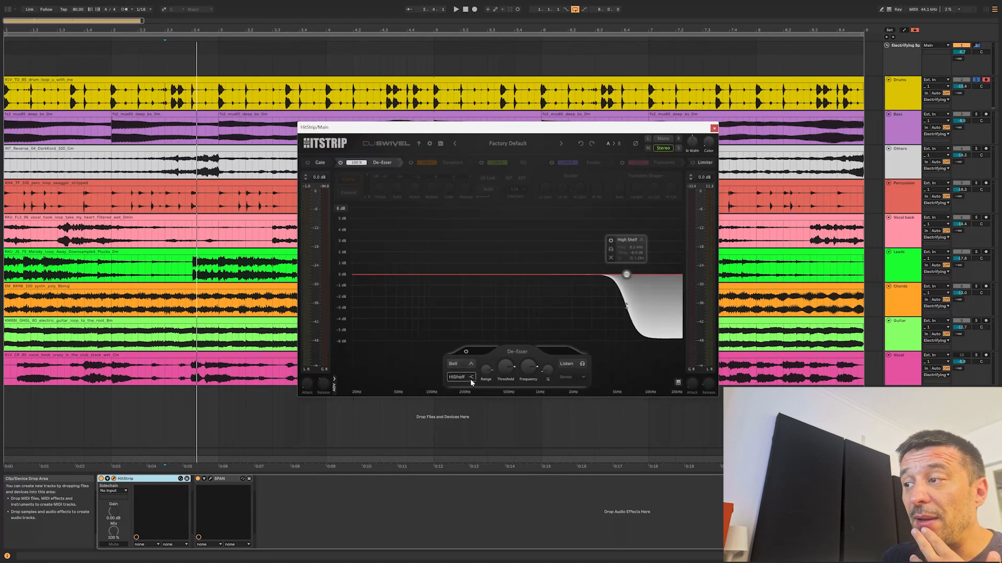
{"action": "left_click", "coordinate": [455, 362]}
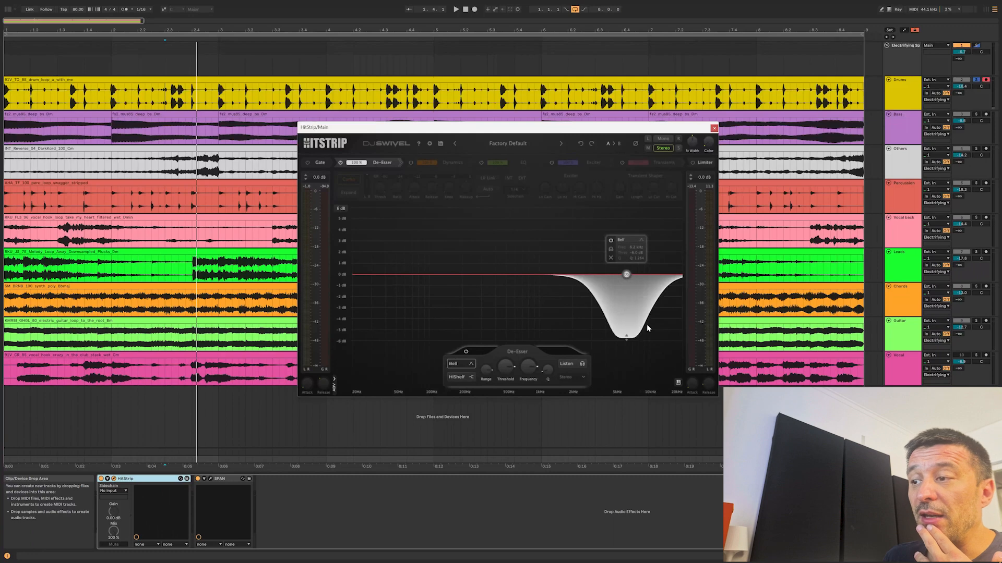
{"action": "left_click_drag", "start_coordinate": [505, 367], "coordinate": [505, 411]}
{"action": "mouse_move", "coordinate": [486, 369]}
{"action": "left_mouse_down"}
{"action": "mouse_move", "coordinate": [483, 414]}
{"action": "mouse_move", "coordinate": [488, 344]}
{"action": "mouse_move", "coordinate": [491, 371]}
{"action": "left_mouse_up"}
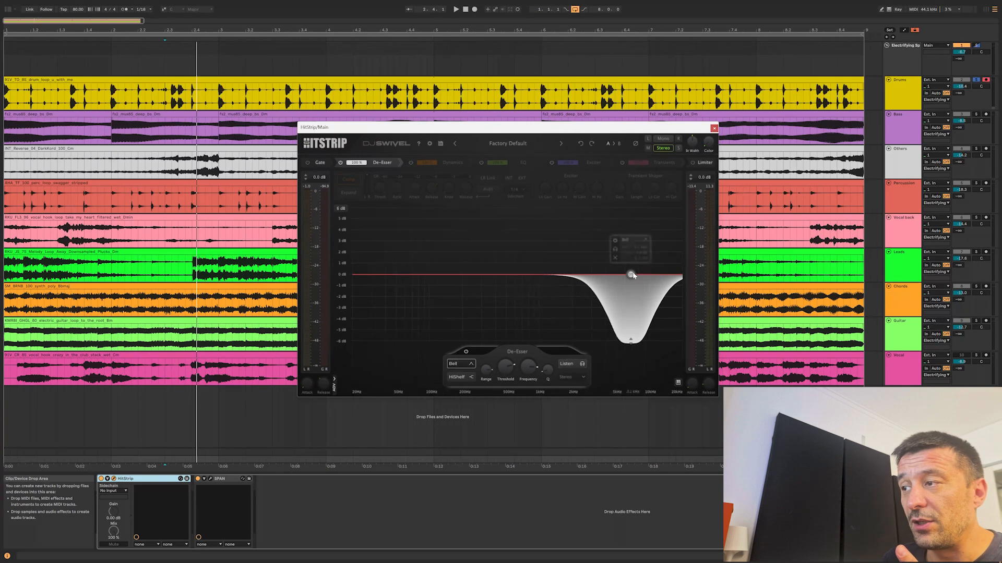
Move the De-Esser node down to about 5.7 kHz, widen its bell, and reduce its range to about 4 dB.
{"action": "left_click_drag", "start_coordinate": [631, 275], "coordinate": [624, 276]}
{"action": "scroll", "coordinate": [625, 276], "scroll_direction": "down", "scroll_amount": 2}
{"action": "scroll", "coordinate": [624, 277], "scroll_direction": "up", "scroll_amount": 4}
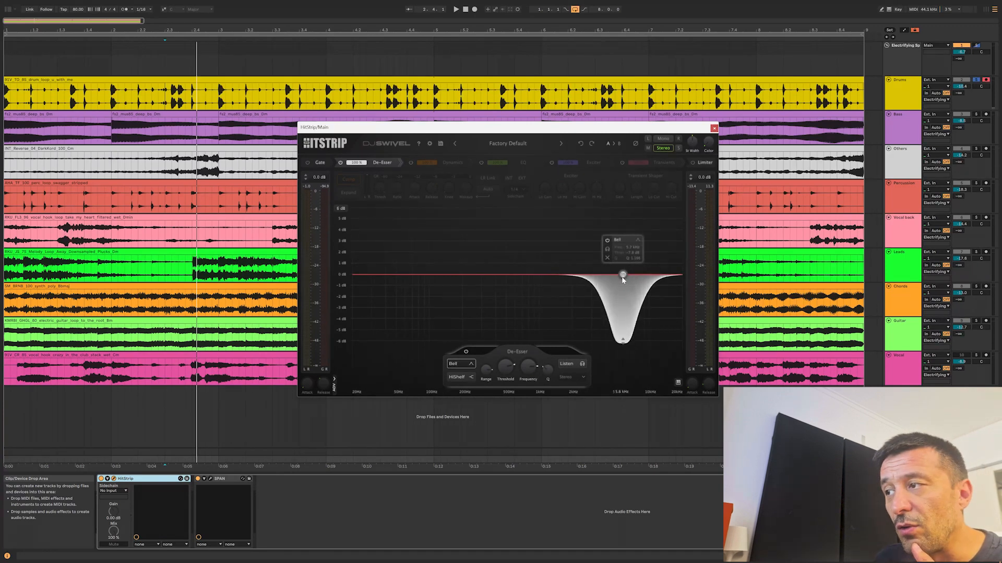
{"action": "scroll", "coordinate": [624, 276], "scroll_direction": "down", "scroll_amount": 3}
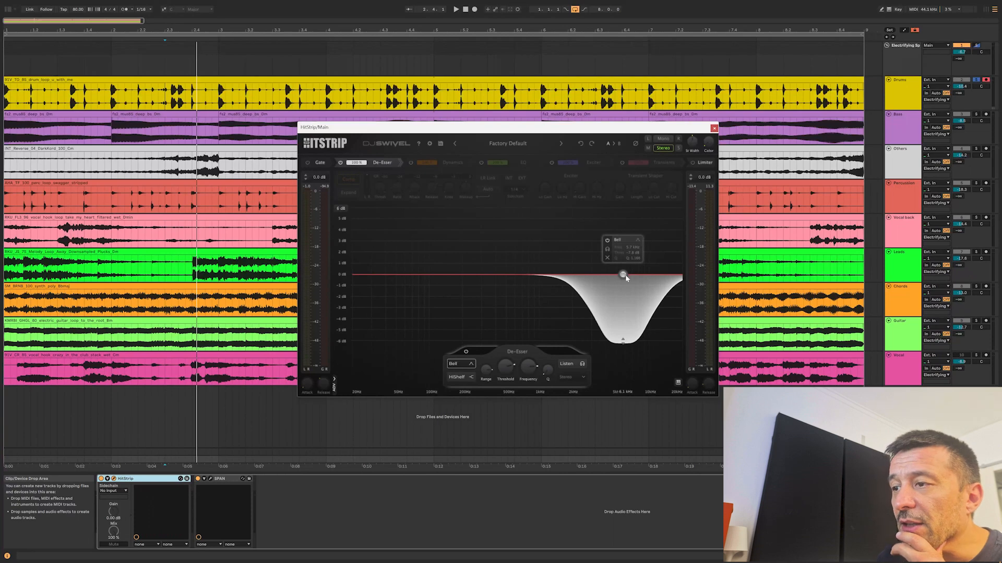
{"action": "left_click_drag", "start_coordinate": [624, 340], "coordinate": [623, 321]}
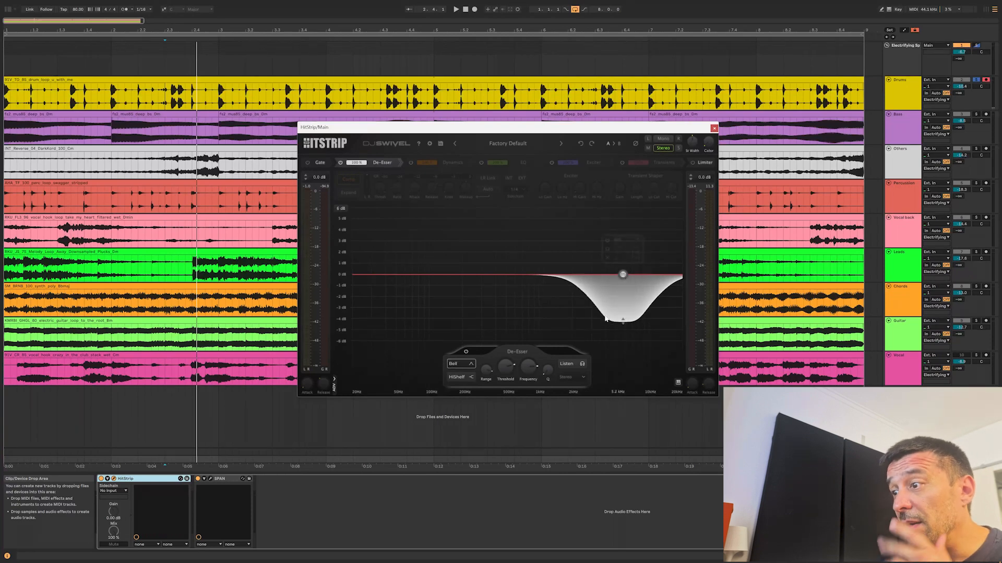
Toggle the De-Esser off and on, play the audio, shift its node higher in frequency, and briefly audition the affected band with Listen.
{"action": "left_click", "coordinate": [340, 163]}
{"action": "left_click", "coordinate": [340, 163]}
{"action": "key", "text": "space"}
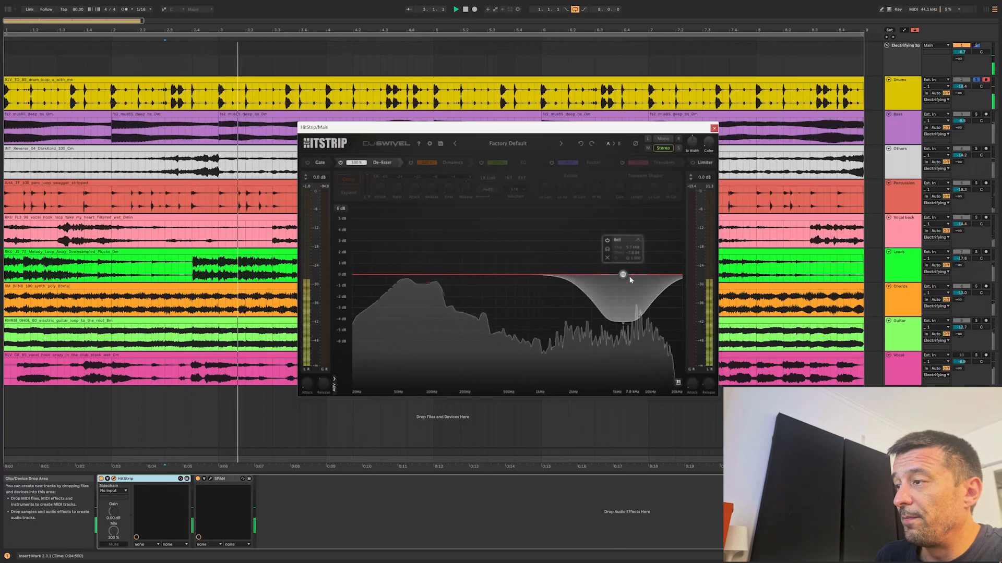
{"action": "left_click_drag", "start_coordinate": [624, 277], "coordinate": [640, 278]}
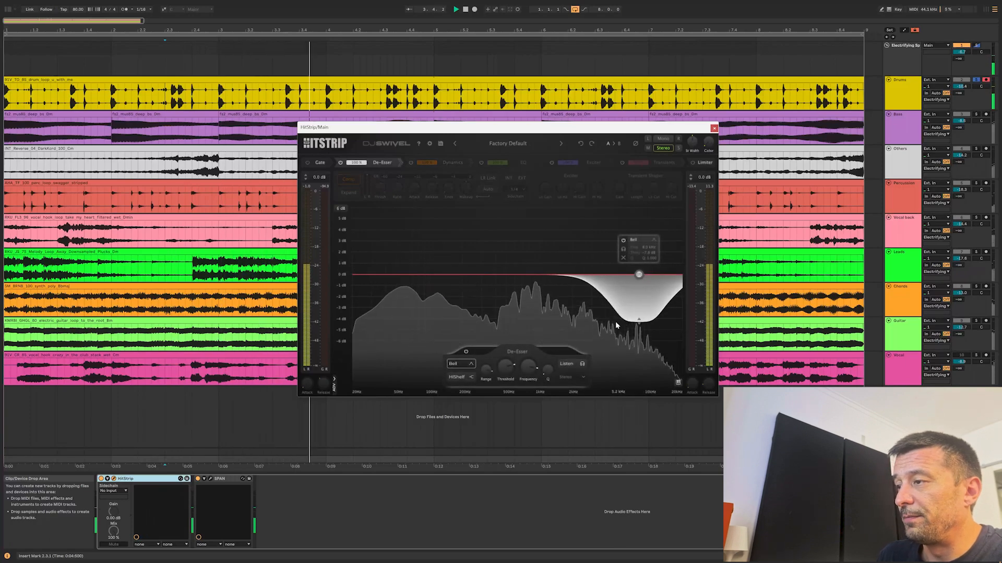
{"action": "left_click", "coordinate": [570, 364]}
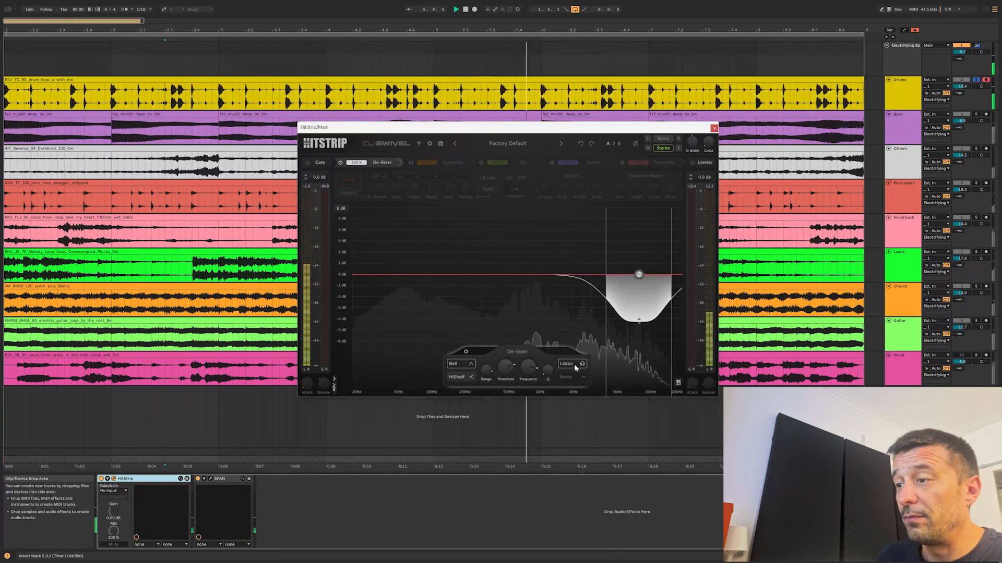
{"action": "left_click", "coordinate": [574, 365]}
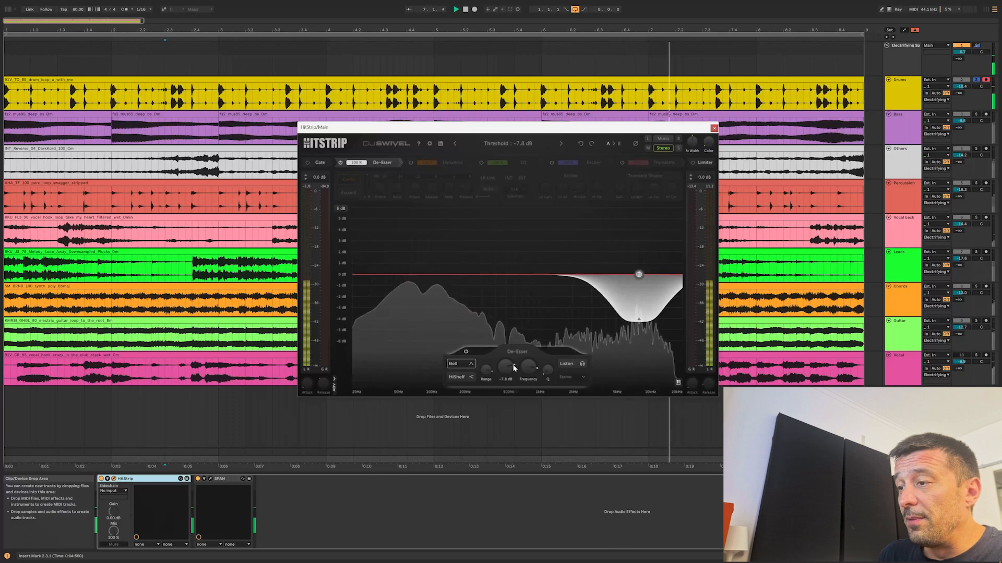
Reduce the De-Esser's range to about 3 dB and play the full mix through it.
{"action": "left_click_drag", "start_coordinate": [486, 370], "coordinate": [487, 366]}
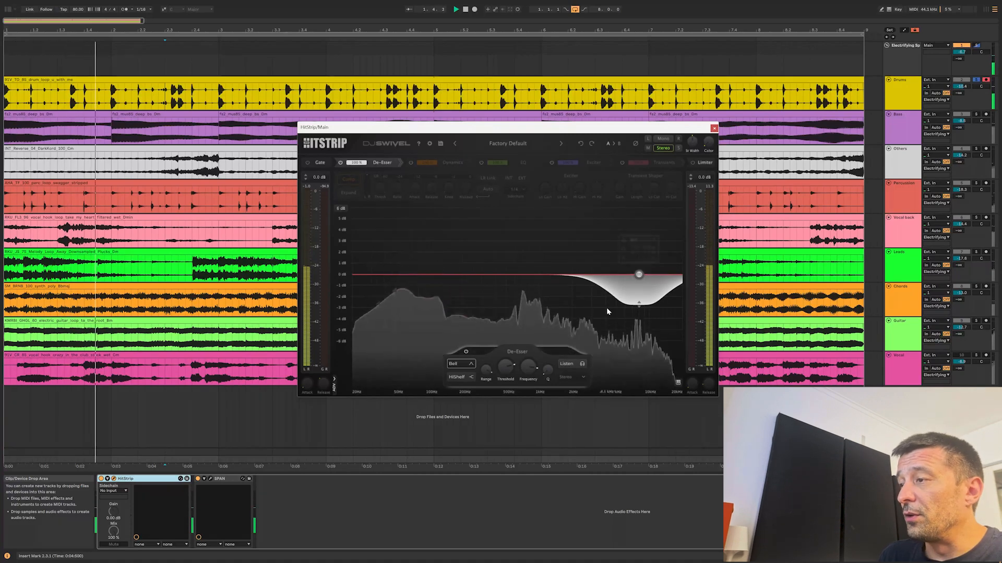
{"action": "left_click", "coordinate": [900, 101]}
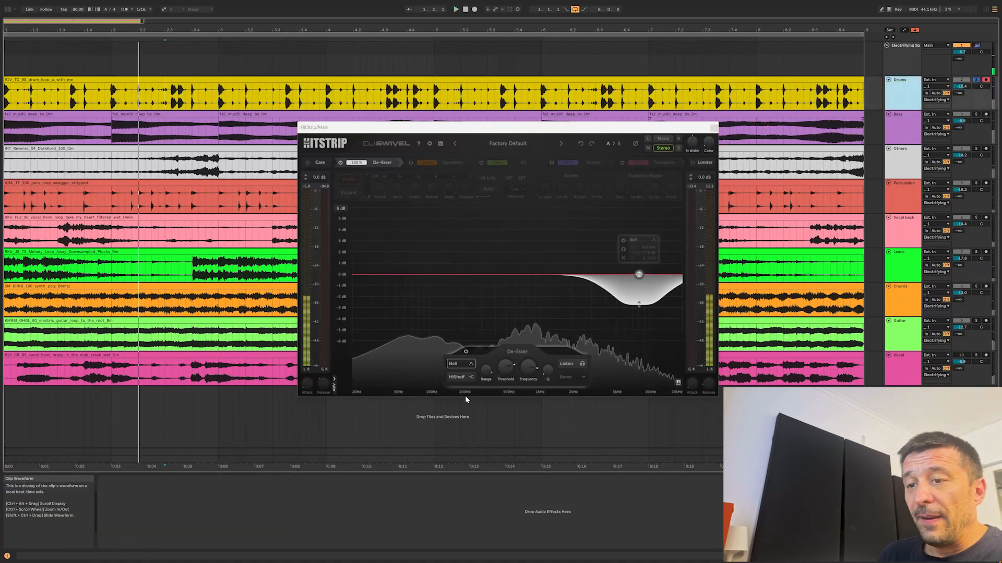
{"action": "key", "text": "space"}
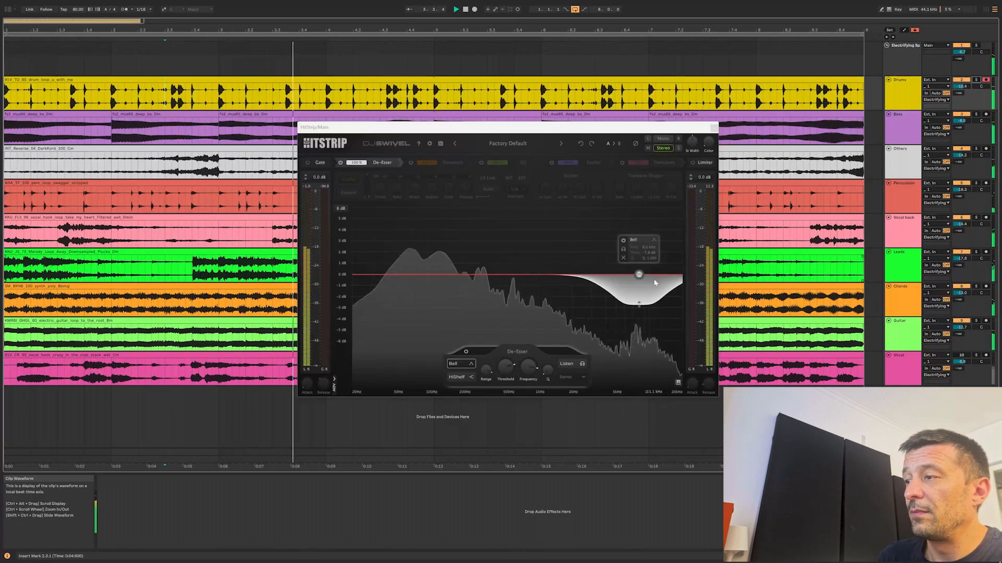
Place the EQ module ahead of Dynamics, enable it, and try out different De-Esser and EQ mix amounts.
{"action": "left_click_drag", "start_coordinate": [412, 164], "coordinate": [494, 163]}
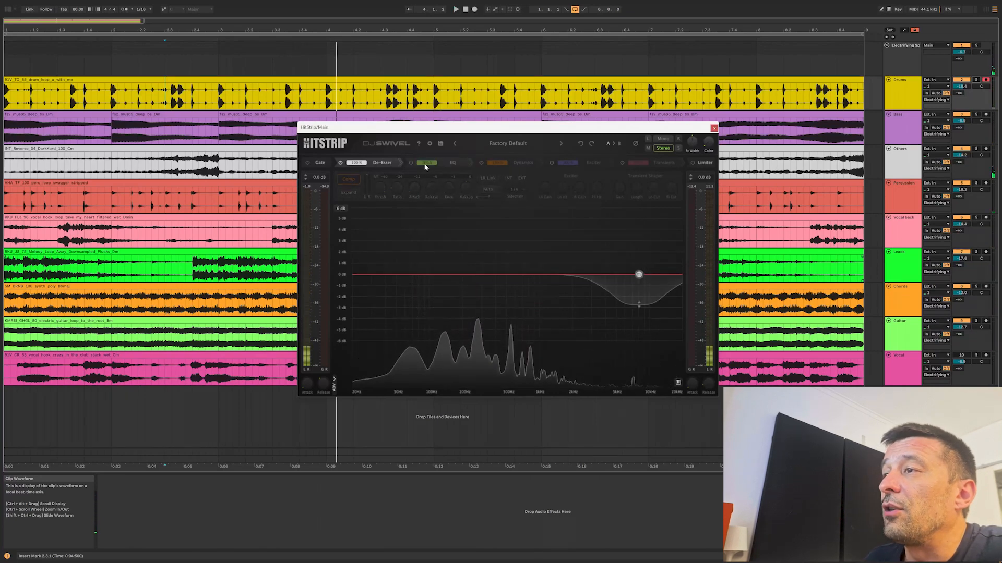
{"action": "left_click", "coordinate": [411, 162]}
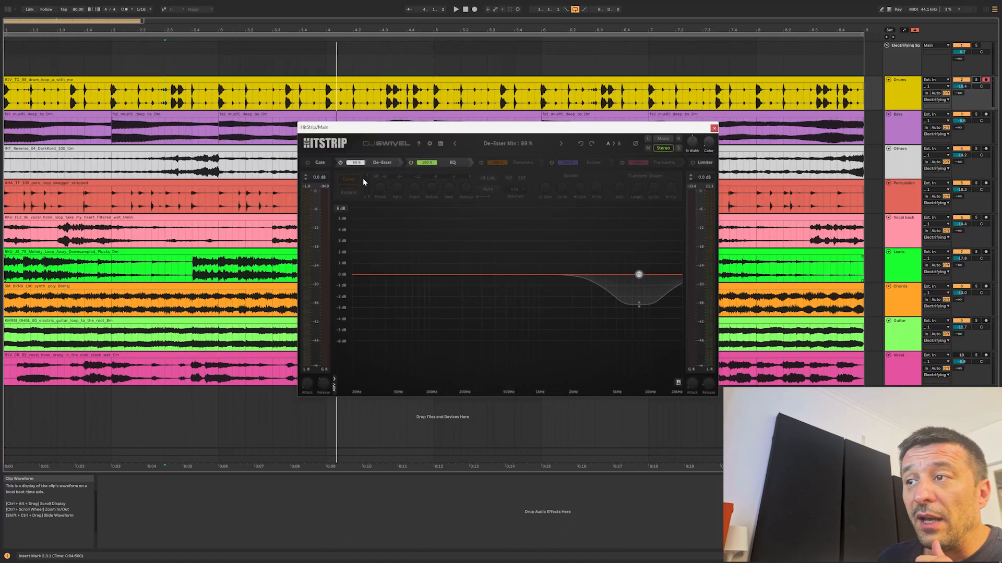
{"action": "mouse_move", "coordinate": [364, 203]}
{"action": "left_mouse_down"}
{"action": "mouse_move", "coordinate": [361, 276]}
{"action": "mouse_move", "coordinate": [356, 135]}
{"action": "mouse_move", "coordinate": [372, 223]}
{"action": "mouse_move", "coordinate": [368, 302]}
{"action": "mouse_move", "coordinate": [367, 195]}
{"action": "left_mouse_up"}
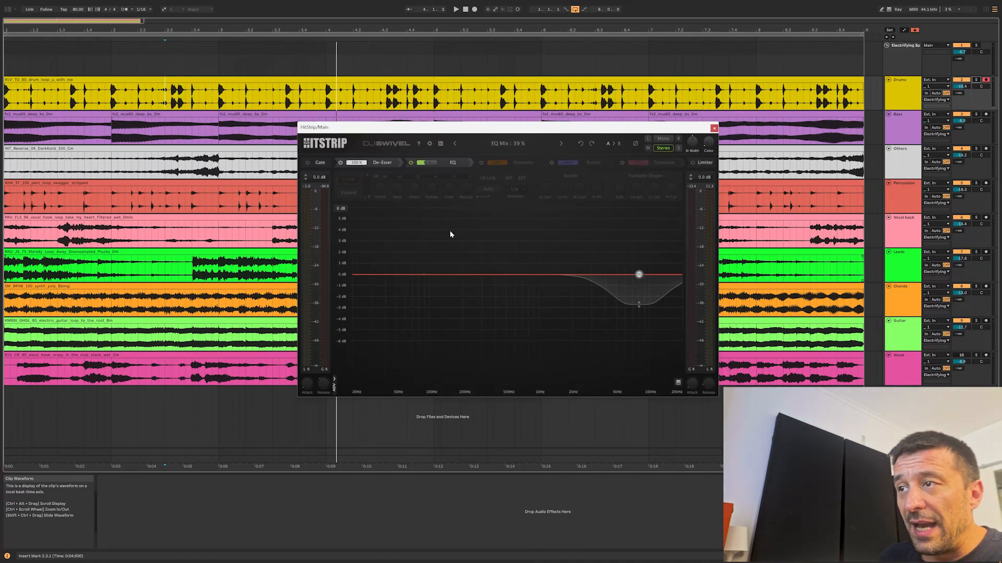
Add a dynamic Bell EQ boost of about 4 dB near 550 Hz and look through the available filter shapes.
{"action": "double_click", "coordinate": [542, 227]}
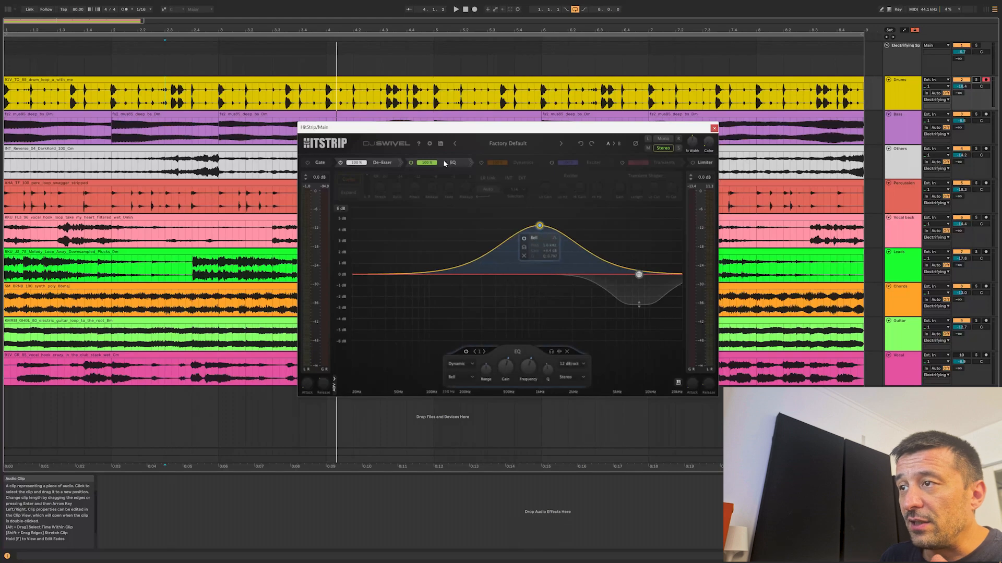
{"action": "left_click_drag", "start_coordinate": [433, 164], "coordinate": [451, 208]}
{"action": "left_click_drag", "start_coordinate": [540, 225], "coordinate": [510, 228]}
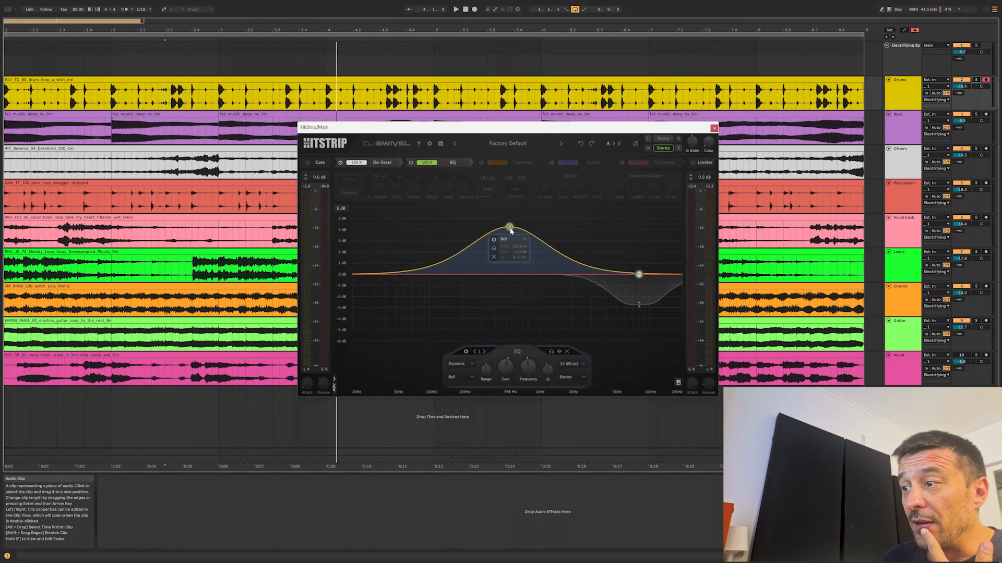
{"action": "left_click", "coordinate": [464, 377]}
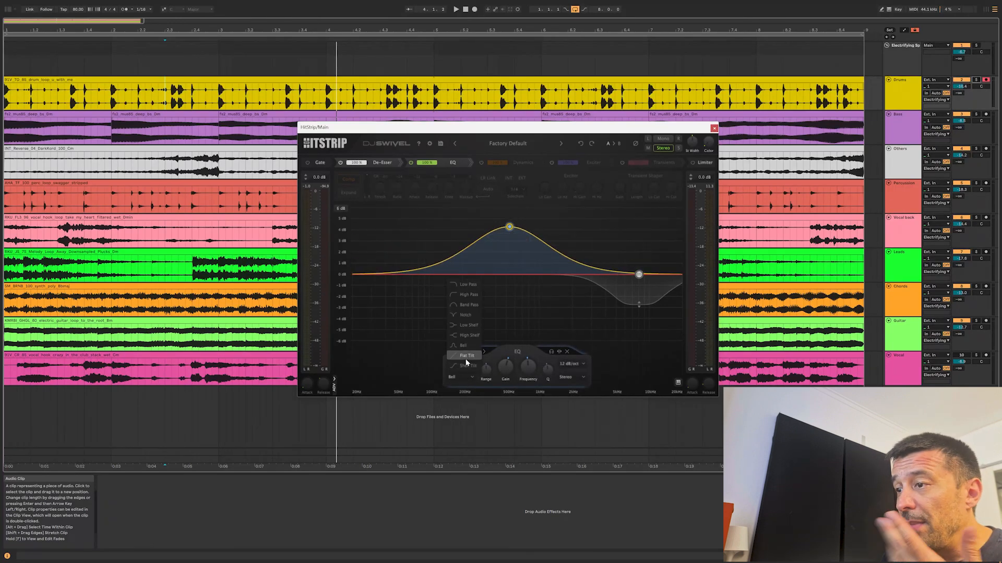
{"action": "left_click", "coordinate": [523, 354]}
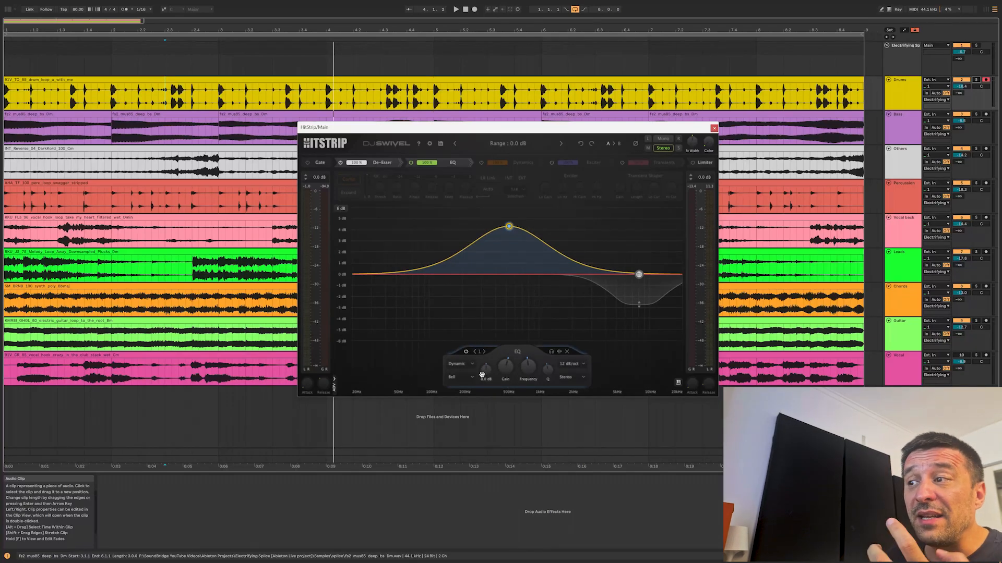
During playback, try different negative dynamic ranges and gains on the EQ band, ending with a boost of about 3 dB.
{"action": "key", "text": "space"}
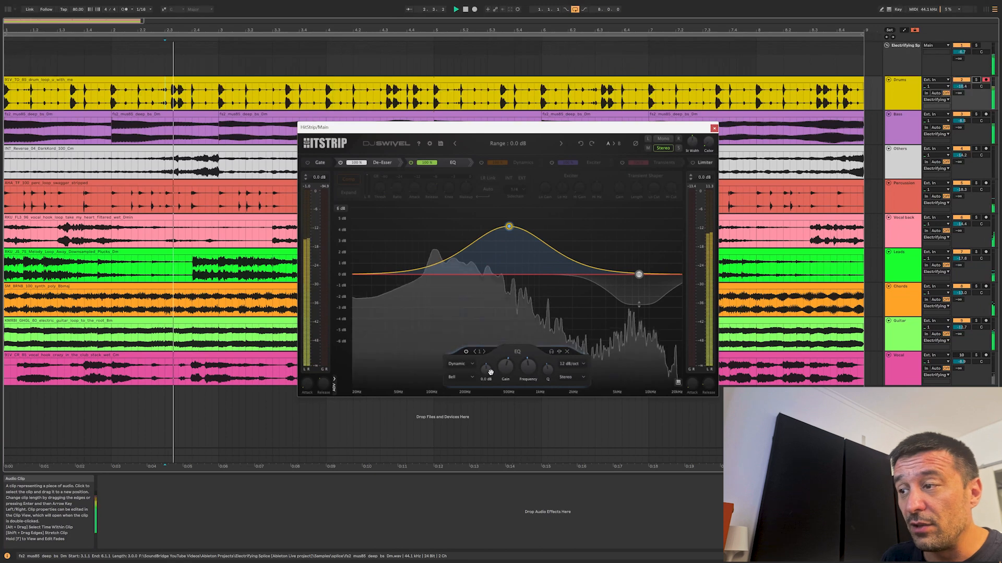
{"action": "mouse_move", "coordinate": [486, 371]}
{"action": "left_mouse_down"}
{"action": "mouse_move", "coordinate": [491, 389]}
{"action": "mouse_move", "coordinate": [491, 379]}
{"action": "left_mouse_up"}
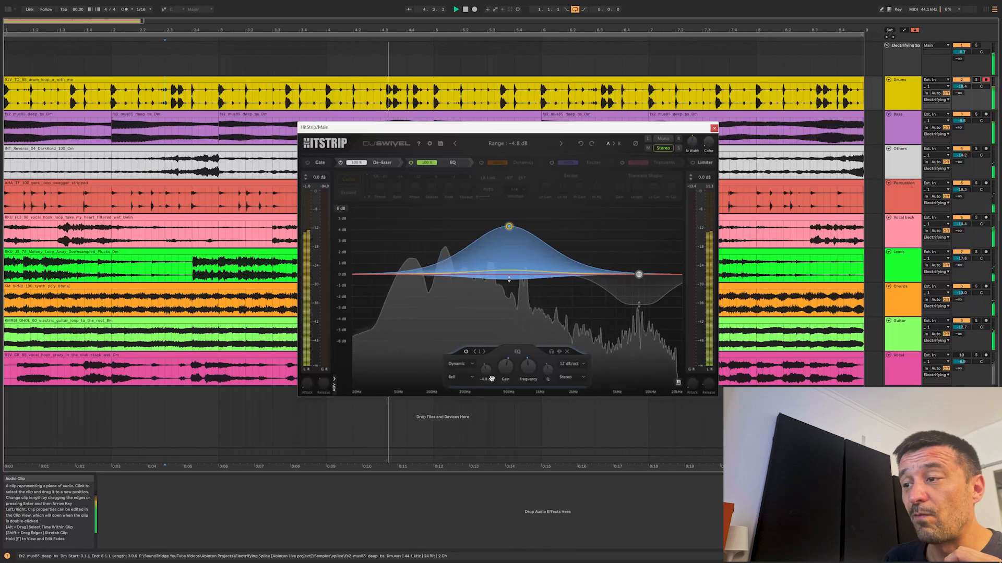
{"action": "left_click_drag", "start_coordinate": [491, 379], "coordinate": [489, 364]}
{"action": "left_click_drag", "start_coordinate": [509, 226], "coordinate": [508, 270]}
{"action": "mouse_move", "coordinate": [489, 372]}
{"action": "left_mouse_down"}
{"action": "mouse_move", "coordinate": [490, 386]}
{"action": "mouse_move", "coordinate": [489, 378]}
{"action": "left_mouse_up"}
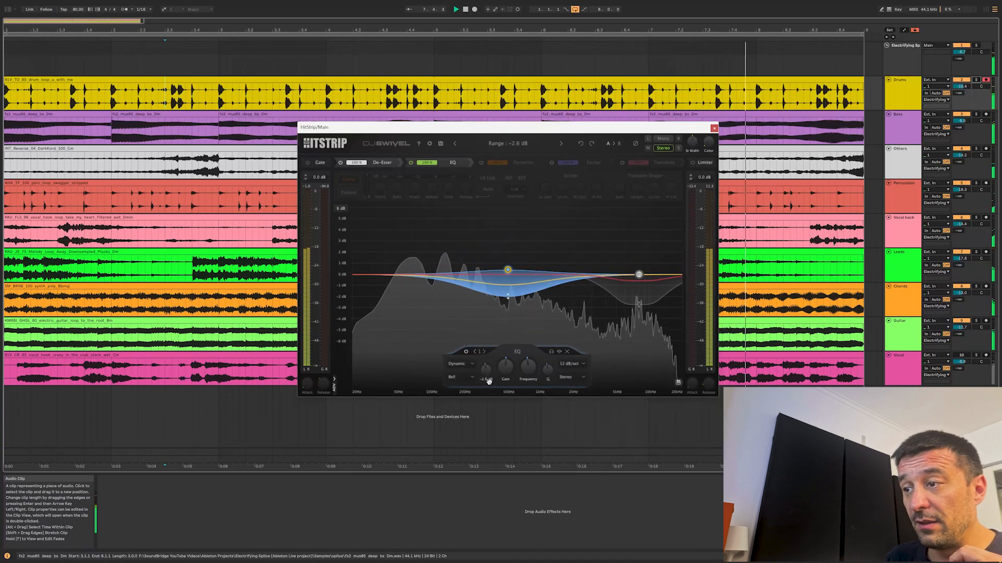
{"action": "left_click_drag", "start_coordinate": [507, 270], "coordinate": [505, 242]}
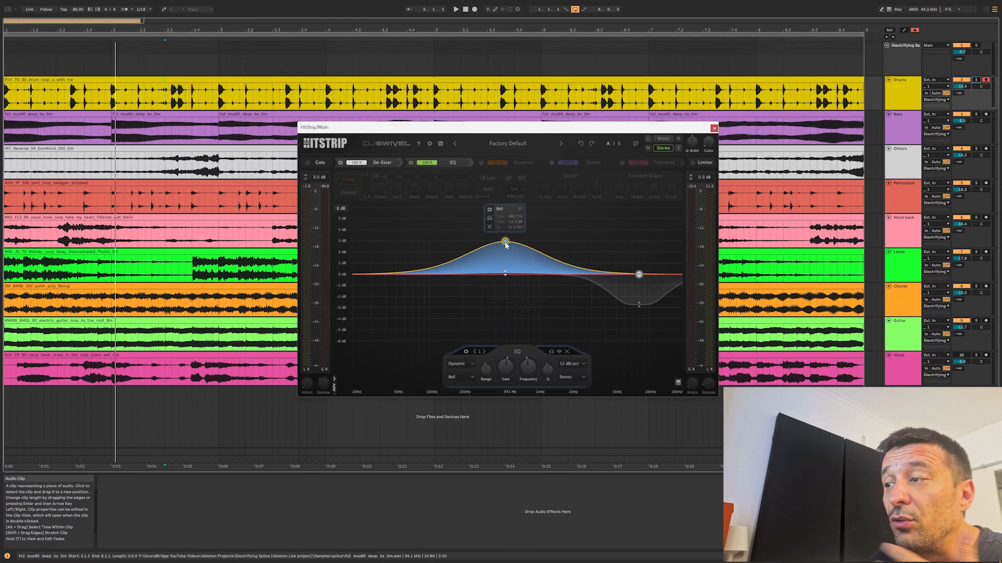
Switch the EQ band to Transient mode, turn it into a cut of about 3 dB, and adjust its Length.
{"action": "left_click", "coordinate": [469, 365]}
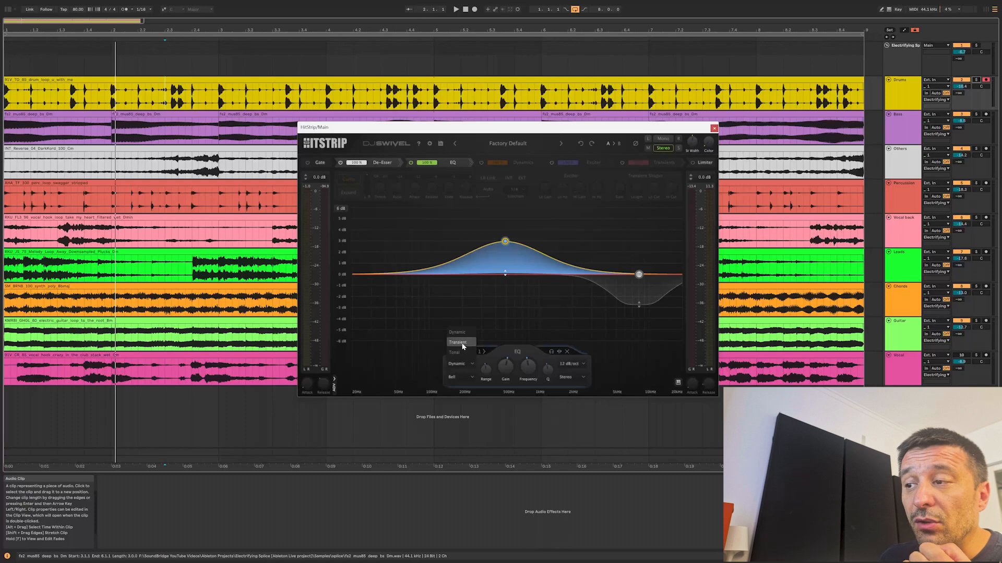
{"action": "left_click", "coordinate": [458, 342]}
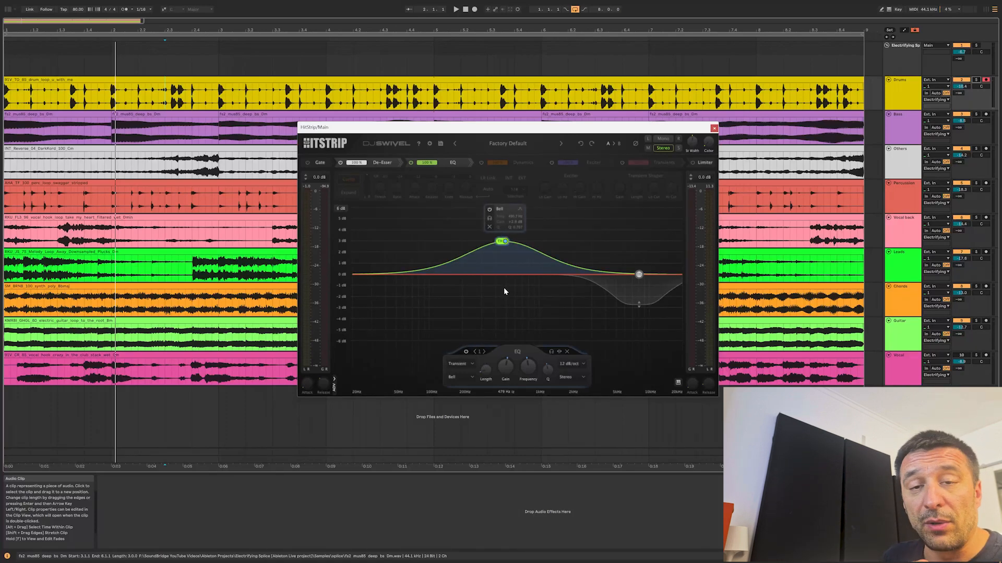
{"action": "left_click_drag", "start_coordinate": [503, 241], "coordinate": [523, 311]}
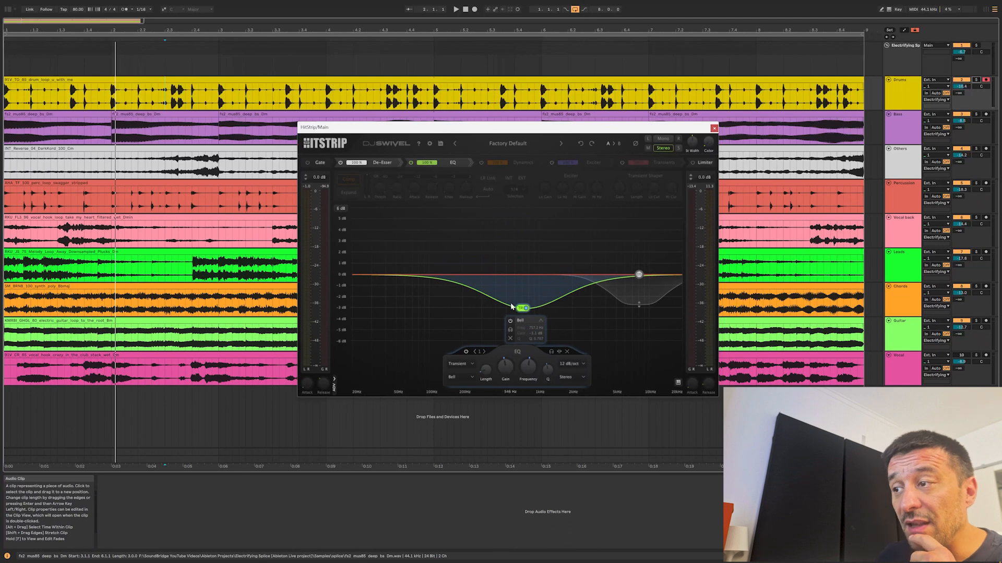
{"action": "left_click_drag", "start_coordinate": [490, 366], "coordinate": [487, 346]}
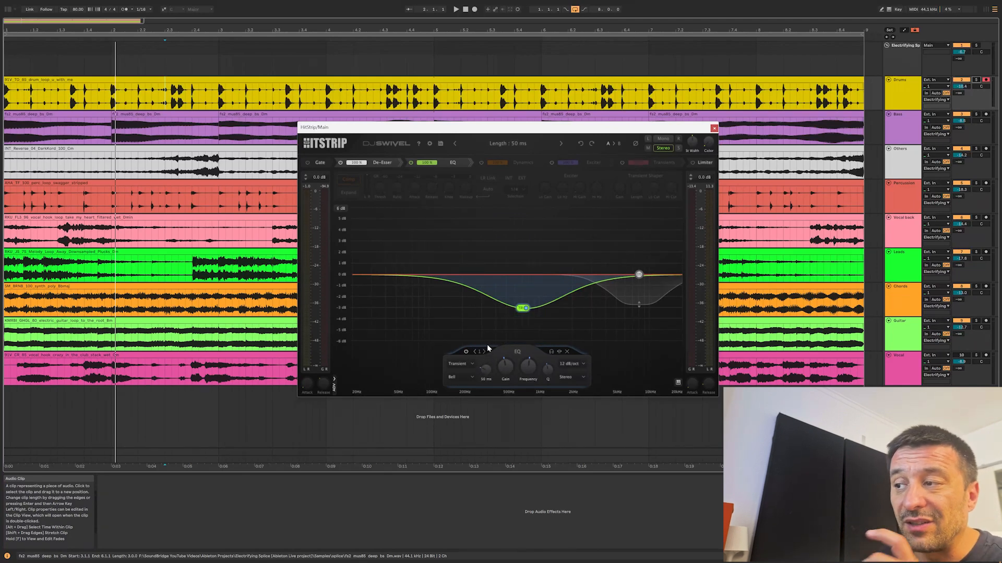
Switch the EQ band to Tonal mode, narrow its cut slightly, and adjust its Length.
{"action": "left_click", "coordinate": [465, 362]}
{"action": "left_click", "coordinate": [461, 353]}
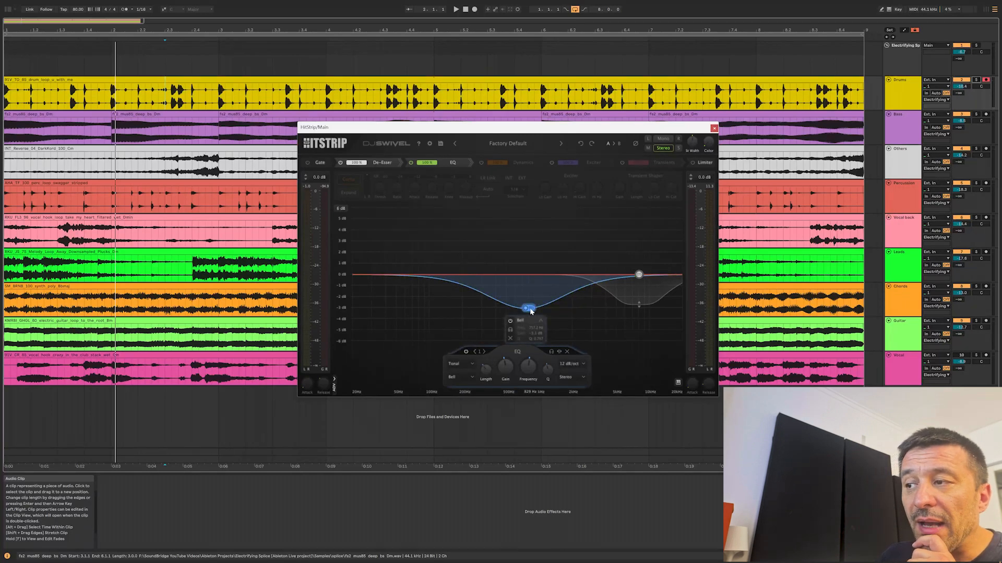
{"action": "left_click_drag", "start_coordinate": [531, 311], "coordinate": [528, 312]}
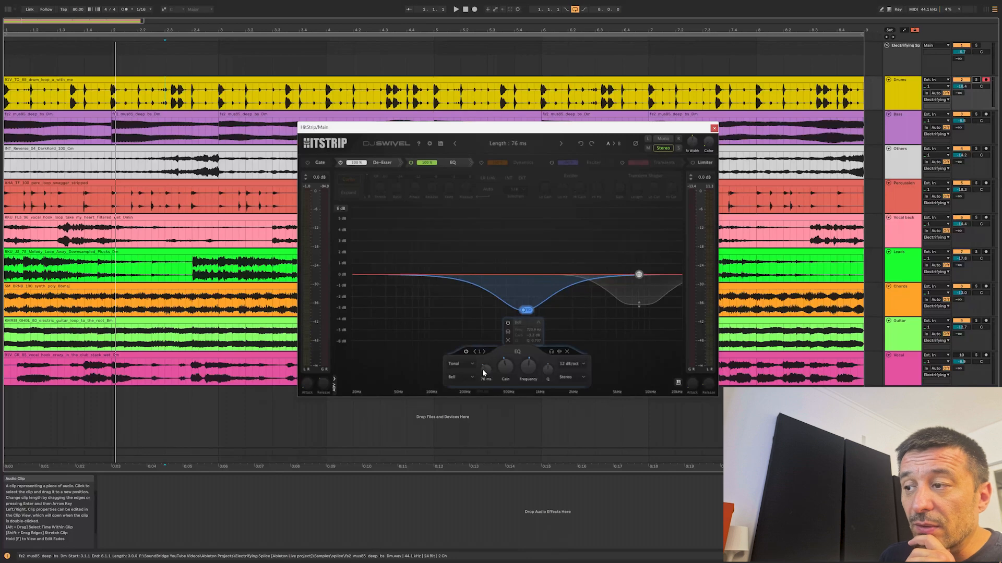
{"action": "left_click_drag", "start_coordinate": [483, 372], "coordinate": [489, 400]}
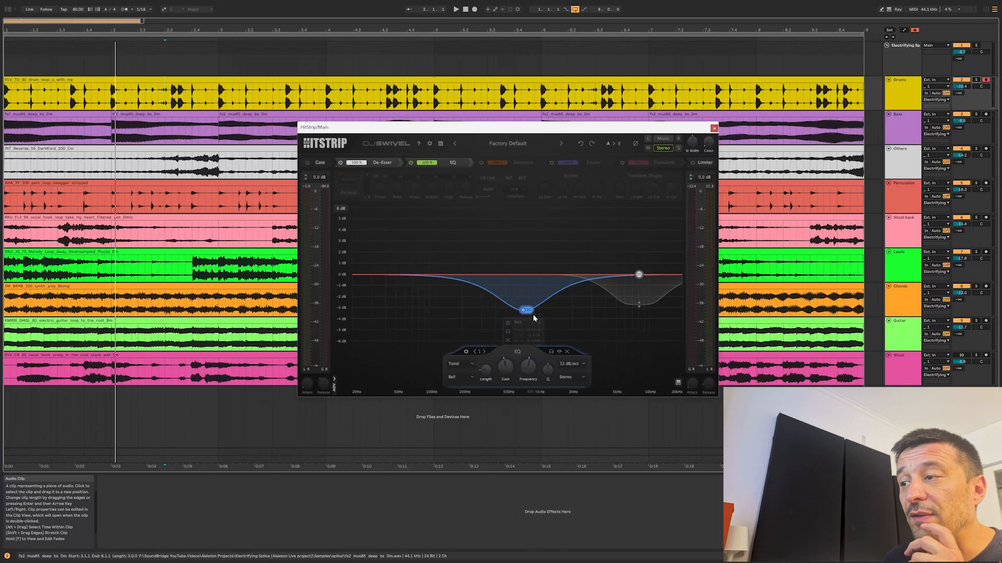
Turn the Tonal band into a boost, vary its bandwidth, and move it to about 300 Hz at roughly 3 dB.
{"action": "left_click_drag", "start_coordinate": [527, 315], "coordinate": [517, 237]}
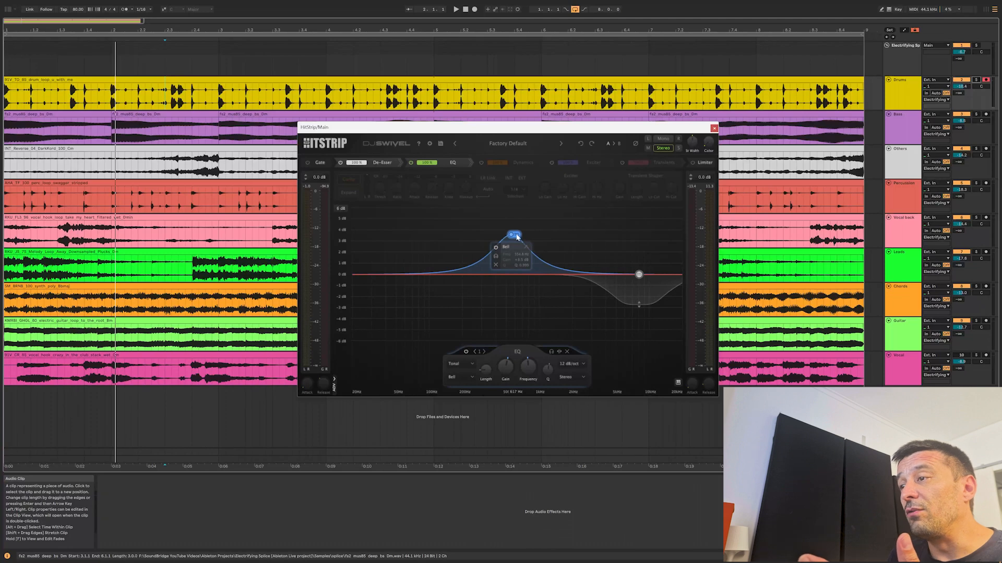
{"action": "scroll", "coordinate": [517, 237], "scroll_direction": "down", "scroll_amount": 4}
{"action": "scroll", "coordinate": [517, 238], "scroll_direction": "up", "scroll_amount": 2}
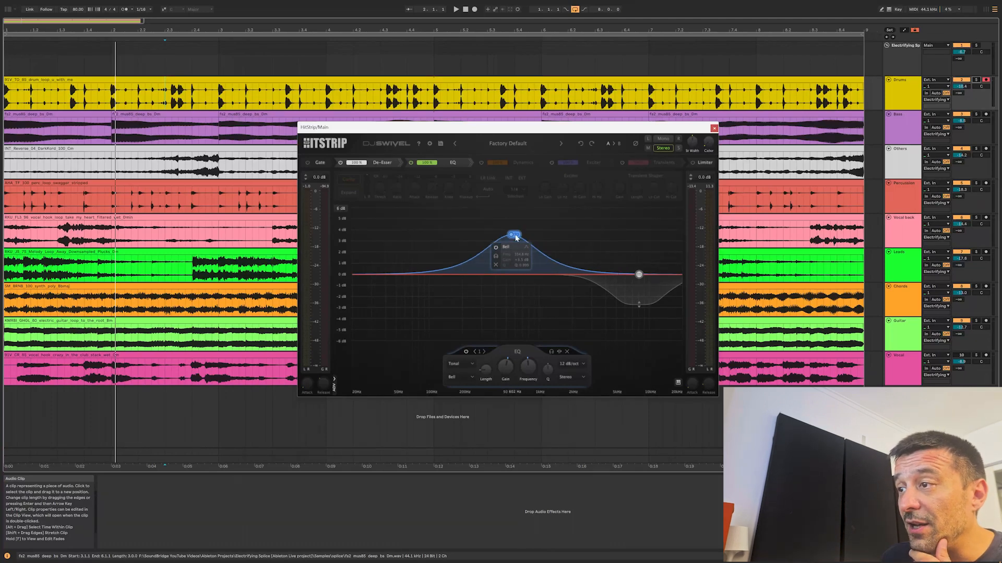
{"action": "scroll", "coordinate": [517, 236], "scroll_direction": "down", "scroll_amount": 2}
{"action": "scroll", "coordinate": [516, 237], "scroll_direction": "up", "scroll_amount": 2}
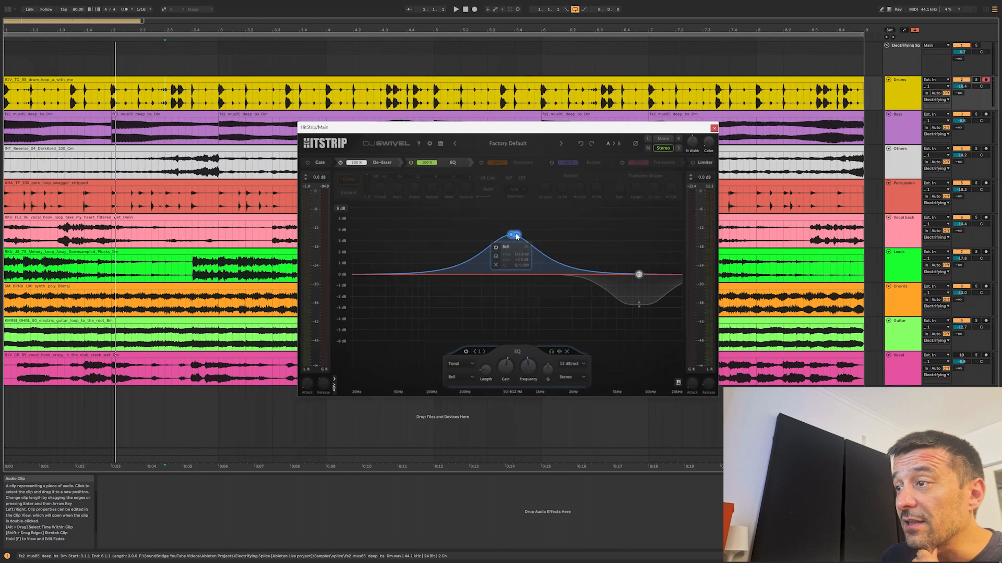
{"action": "scroll", "coordinate": [516, 236], "scroll_direction": "down", "scroll_amount": 2}
{"action": "left_click_drag", "start_coordinate": [519, 244], "coordinate": [483, 239]}
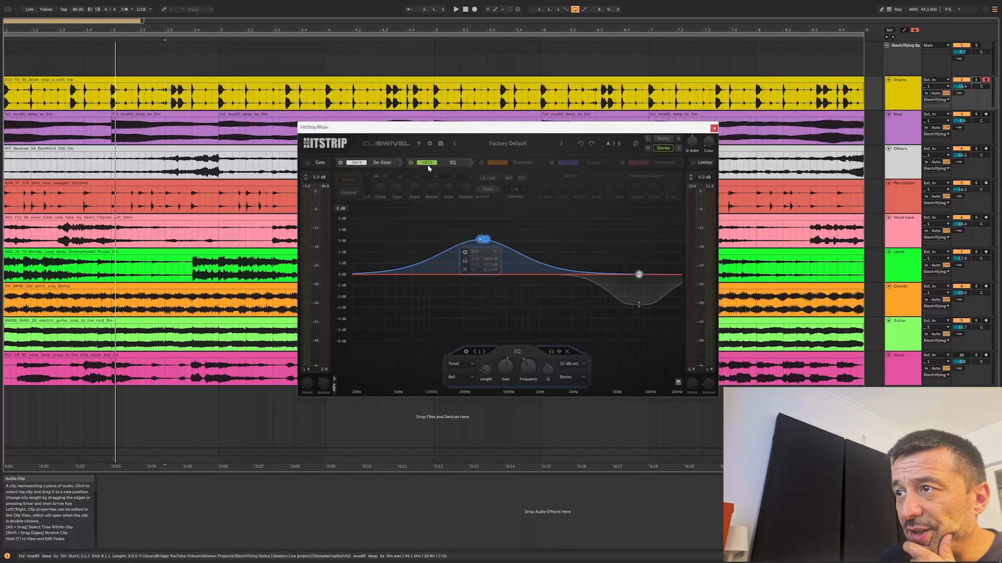
Vary the EQ mix and add three more bands: a 6 dB boost and a cut near 3 kHz, and a cut near 800 Hz.
{"action": "left_click_drag", "start_coordinate": [432, 165], "coordinate": [502, 180]}
{"action": "left_click", "coordinate": [595, 208]}
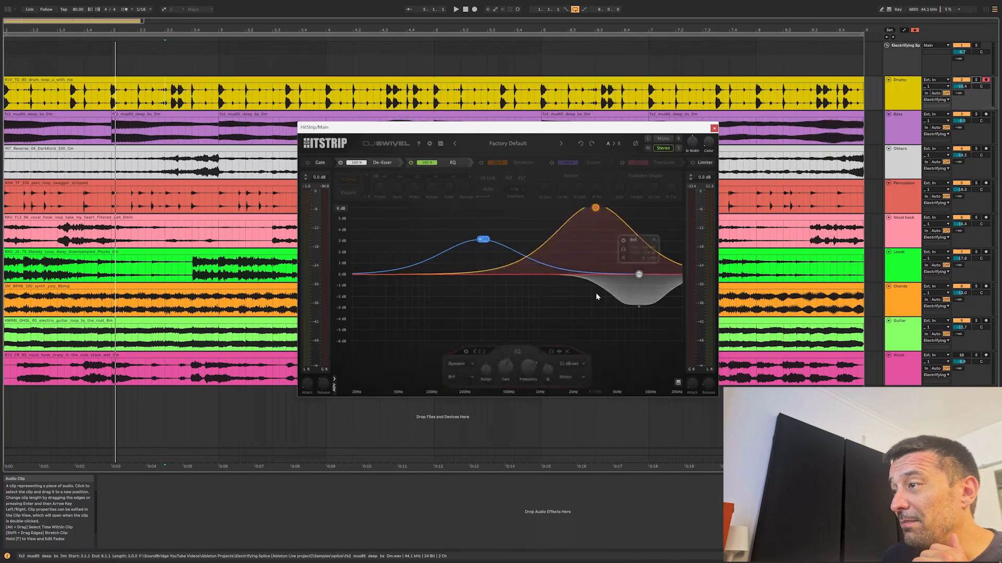
{"action": "left_click", "coordinate": [596, 335]}
{"action": "left_click", "coordinate": [530, 318]}
Enable the Dynamics module at 100% mix and bypass the EQ module.
{"action": "mouse_move", "coordinate": [426, 163]}
{"action": "left_mouse_down"}
{"action": "mouse_move", "coordinate": [422, 348]}
{"action": "mouse_move", "coordinate": [433, 172]}
{"action": "left_mouse_up"}
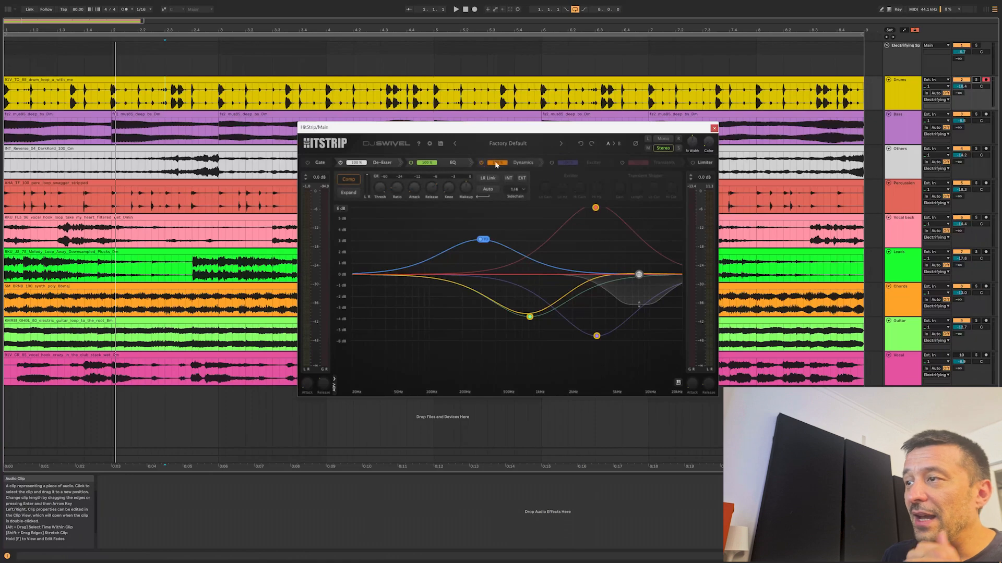
{"action": "left_click", "coordinate": [411, 163]}
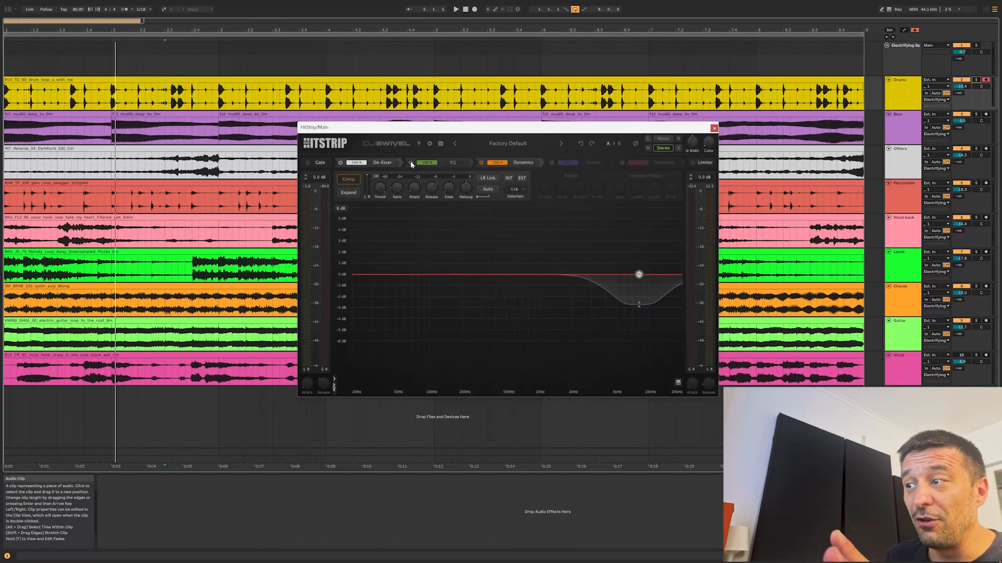
Re-enable the EQ module, try the Expand mode of Dynamics, and return it to Comp for playback.
{"action": "left_click", "coordinate": [411, 163]}
{"action": "mouse_move", "coordinate": [596, 209]}
{"action": "left_mouse_down"}
{"action": "mouse_move", "coordinate": [592, 231]}
{"action": "mouse_move", "coordinate": [591, 221]}
{"action": "left_mouse_up"}
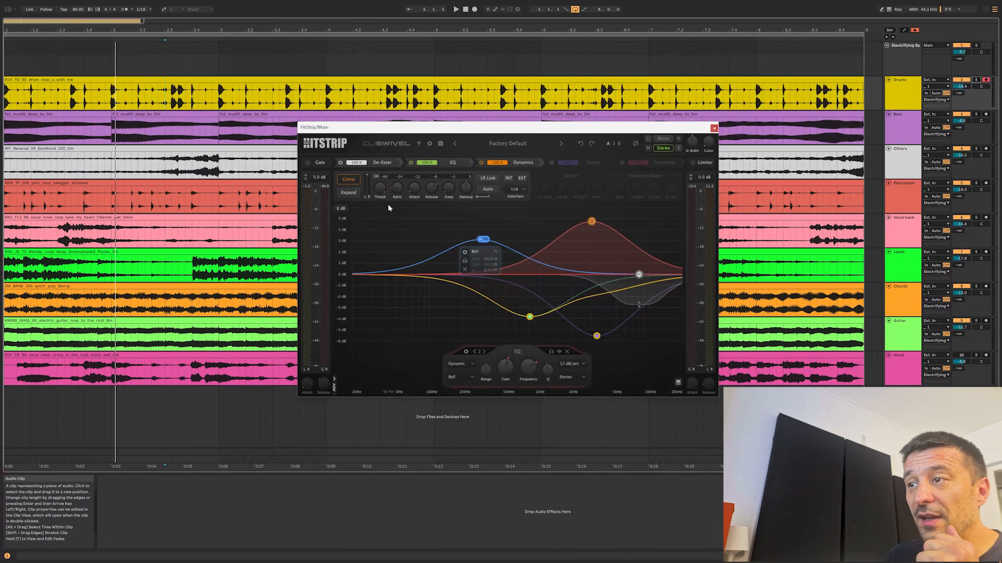
{"action": "left_click", "coordinate": [358, 193]}
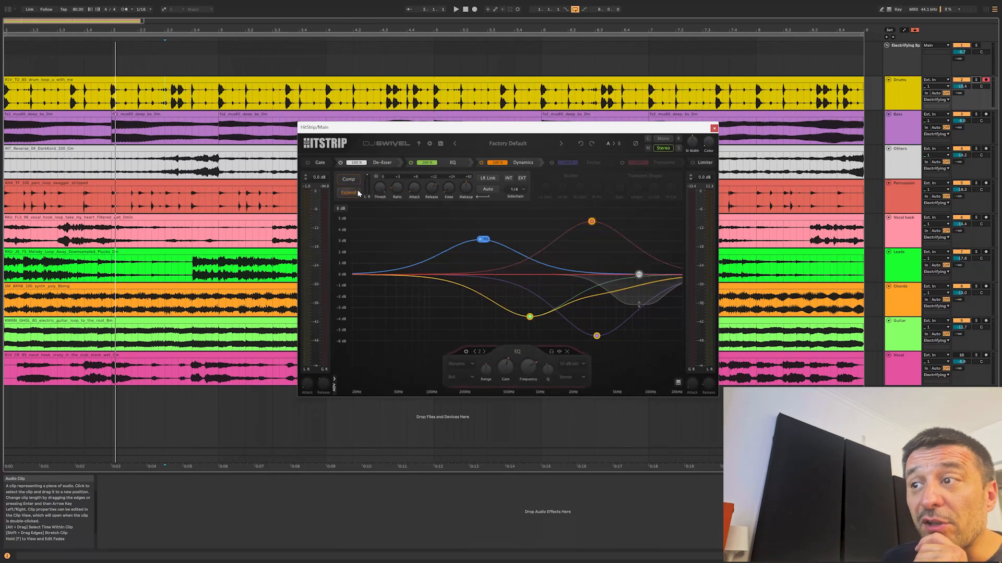
{"action": "left_click", "coordinate": [353, 181]}
{"action": "key", "text": "space"}
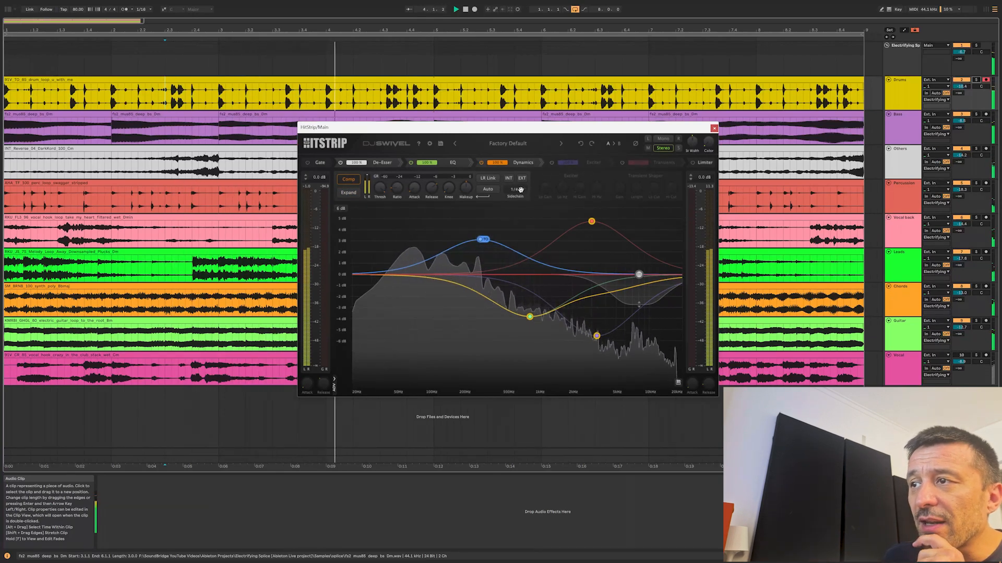
Vary the compressor's threshold and knee while listening to the mix.
{"action": "left_click_drag", "start_coordinate": [389, 197], "coordinate": [371, 267]}
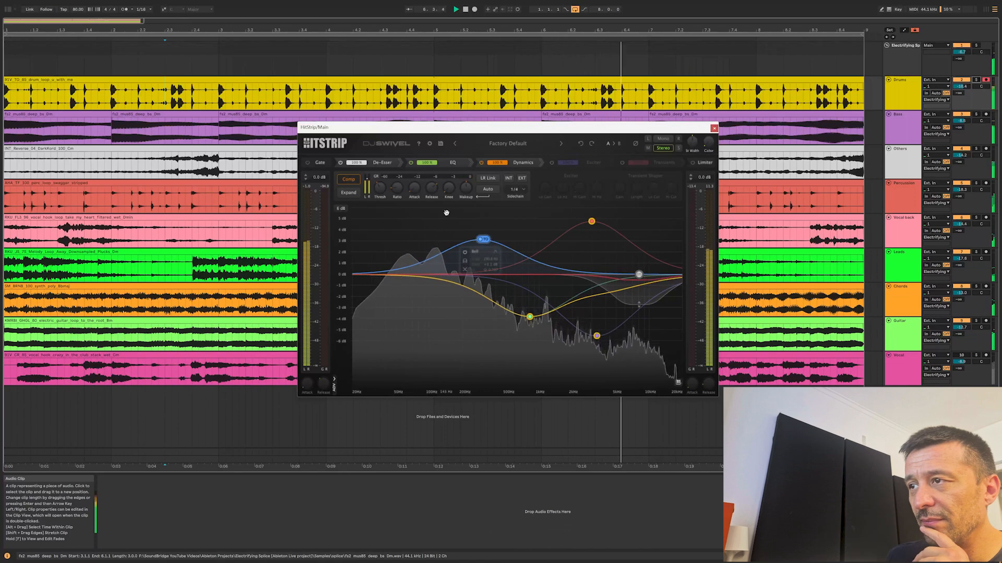
{"action": "left_click_drag", "start_coordinate": [448, 191], "coordinate": [448, 179]}
{"action": "key", "text": "space"}
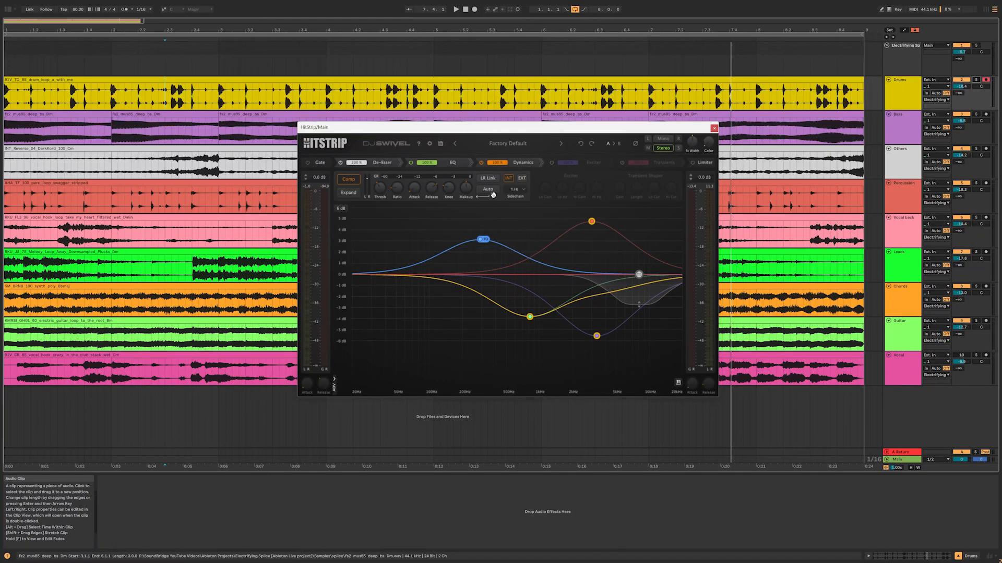
Audition the mix with Dynamics in Expand mode and vary the Dynamics mix, ending at 100%.
{"action": "left_click", "coordinate": [518, 242]}
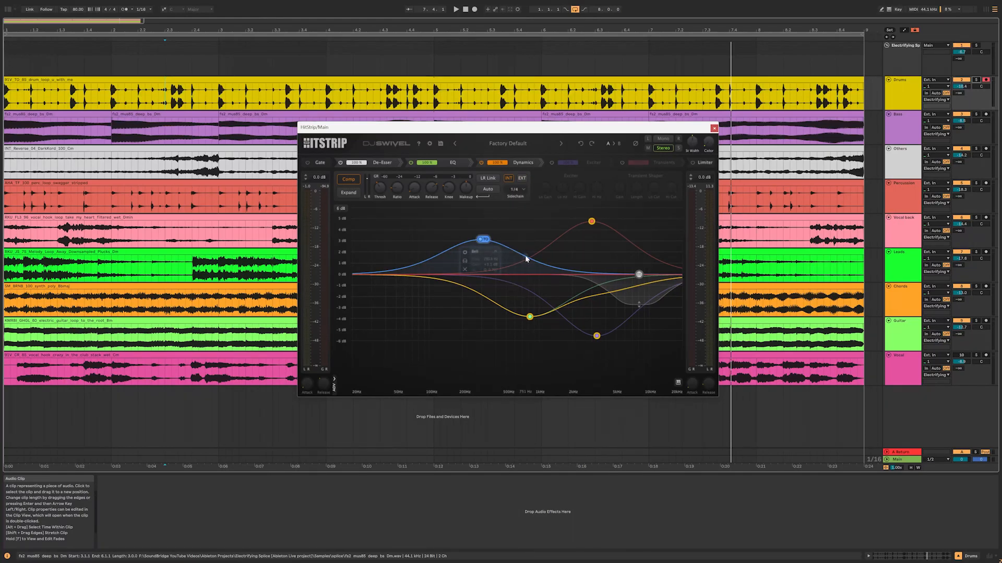
{"action": "key", "text": "space"}
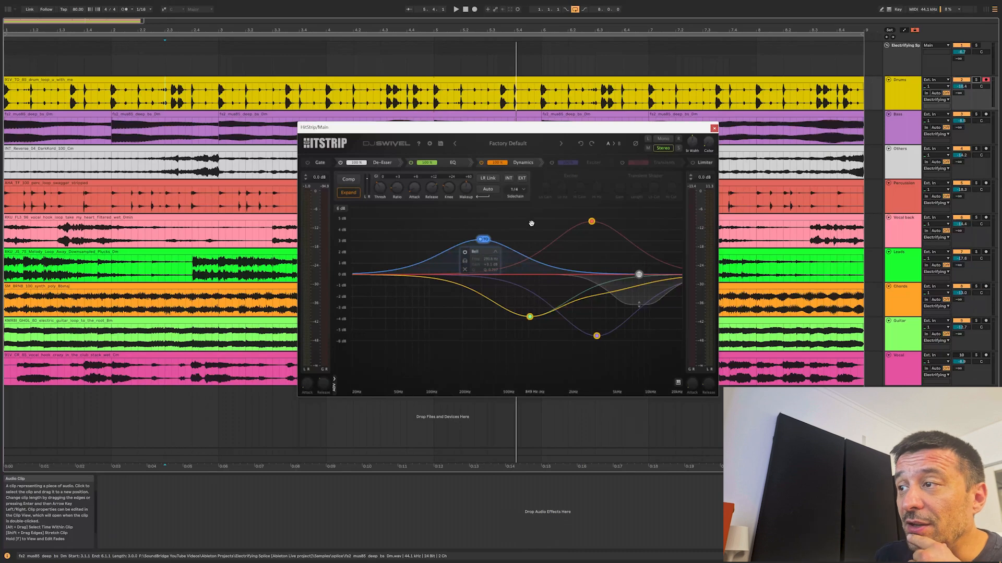
{"action": "left_click_drag", "start_coordinate": [496, 165], "coordinate": [505, 201]}
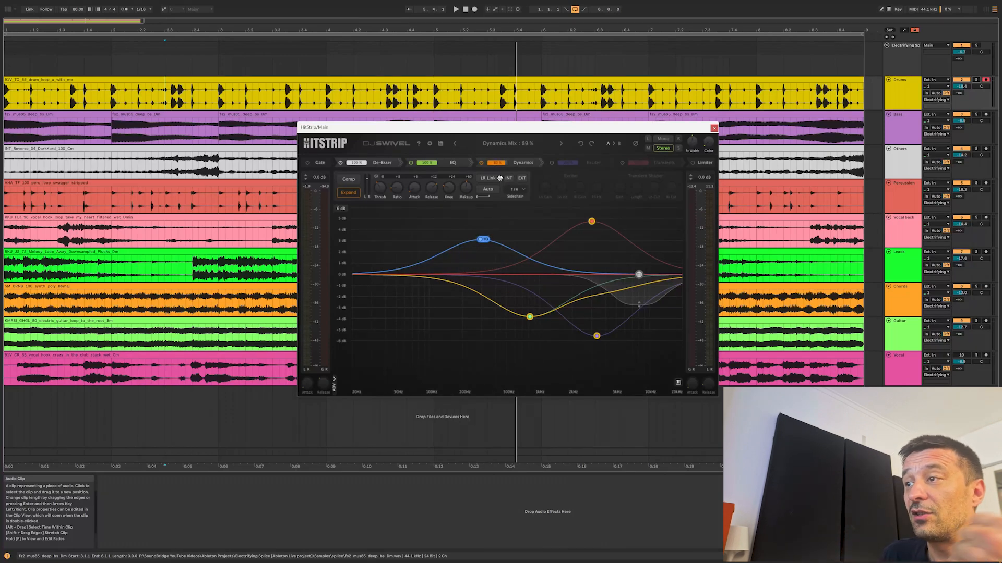
{"action": "left_click_drag", "start_coordinate": [495, 166], "coordinate": [500, 227]}
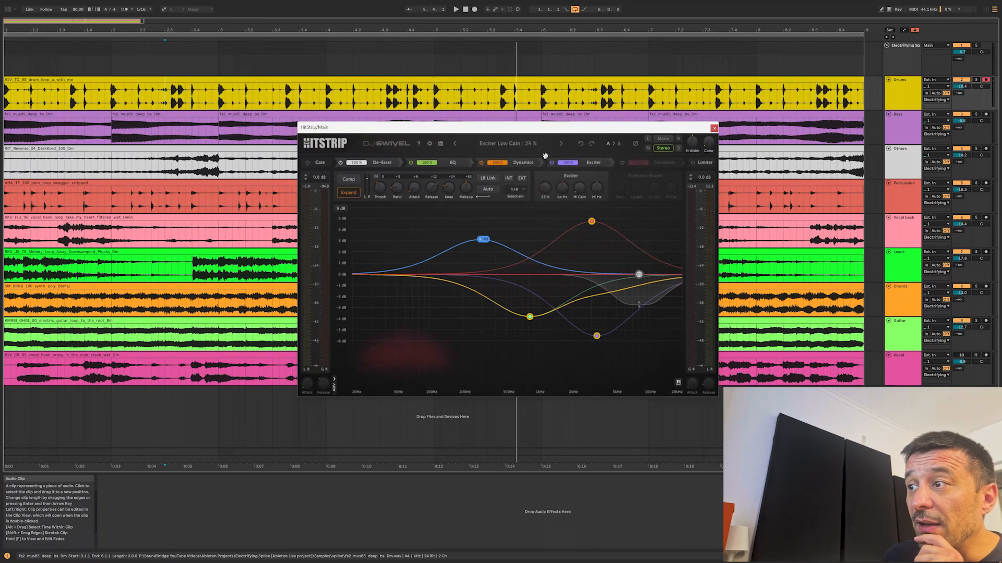
Raise the Exciter's high gain and sweep its low and high frequencies, taking the high one down to 500 Hz and back up.
{"action": "left_click_drag", "start_coordinate": [579, 188], "coordinate": [577, 139]}
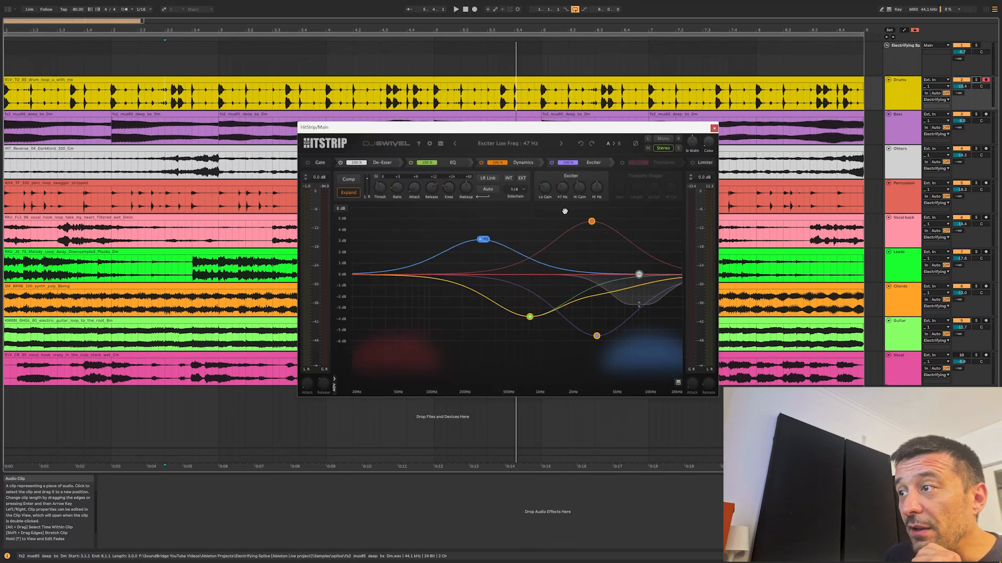
{"action": "left_click_drag", "start_coordinate": [562, 187], "coordinate": [587, 229]}
{"action": "left_click_drag", "start_coordinate": [599, 188], "coordinate": [591, 283]}
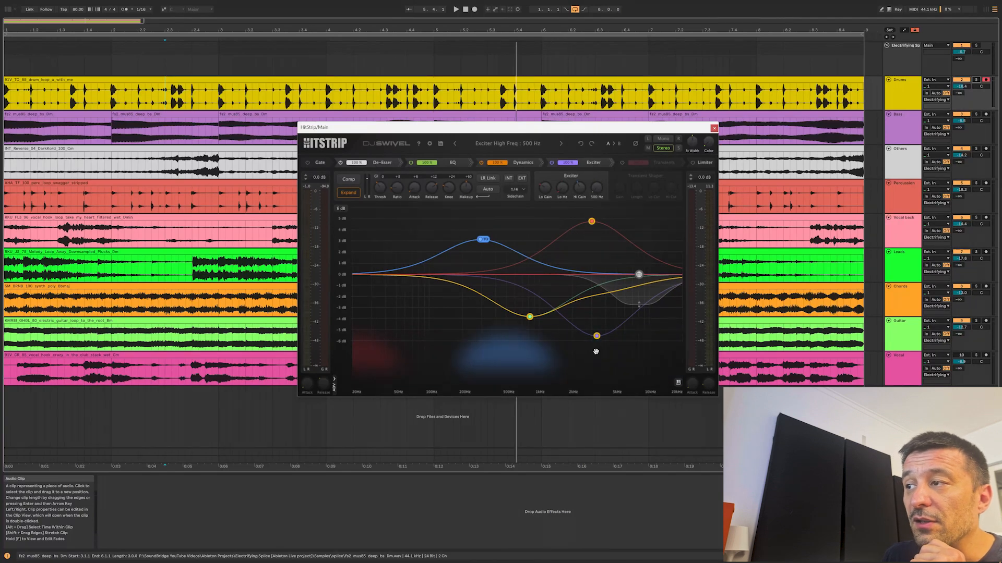
{"action": "left_click_drag", "start_coordinate": [595, 343], "coordinate": [597, 220]}
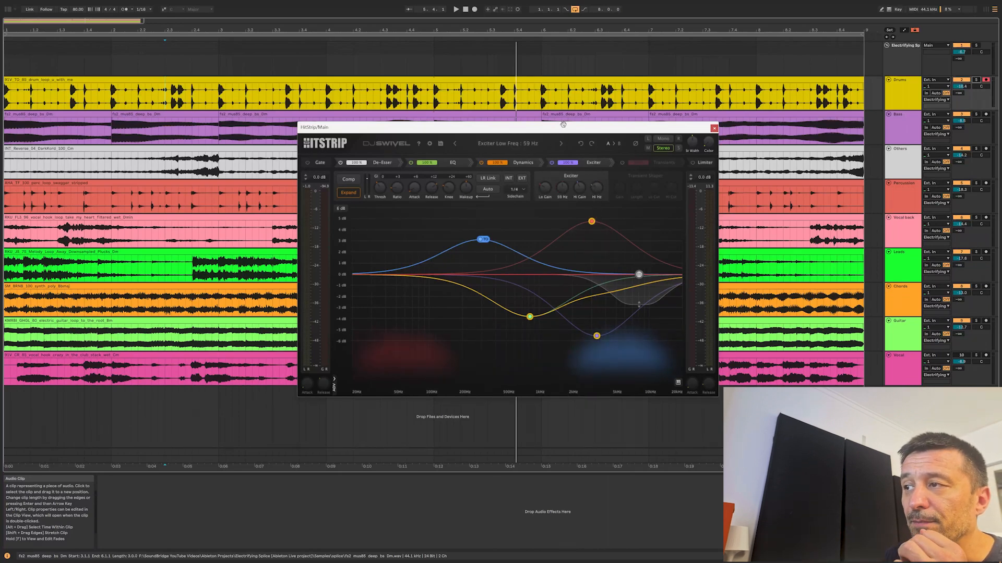
{"action": "left_click_drag", "start_coordinate": [567, 152], "coordinate": [569, 61]}
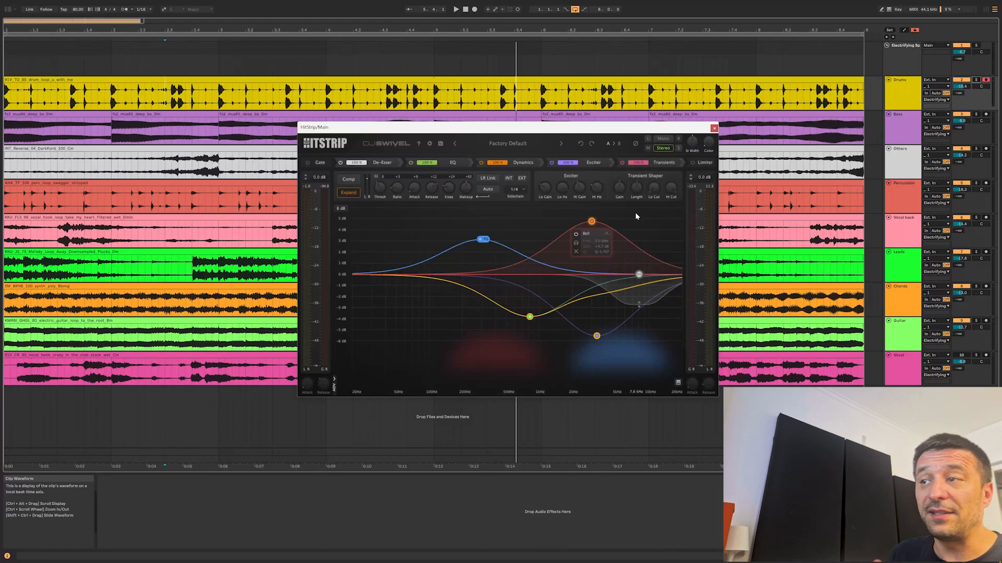
Adjust the Transient Shaper's gain and vary the Transients mix, ending at 100%.
{"action": "left_click_drag", "start_coordinate": [624, 186], "coordinate": [621, 202]}
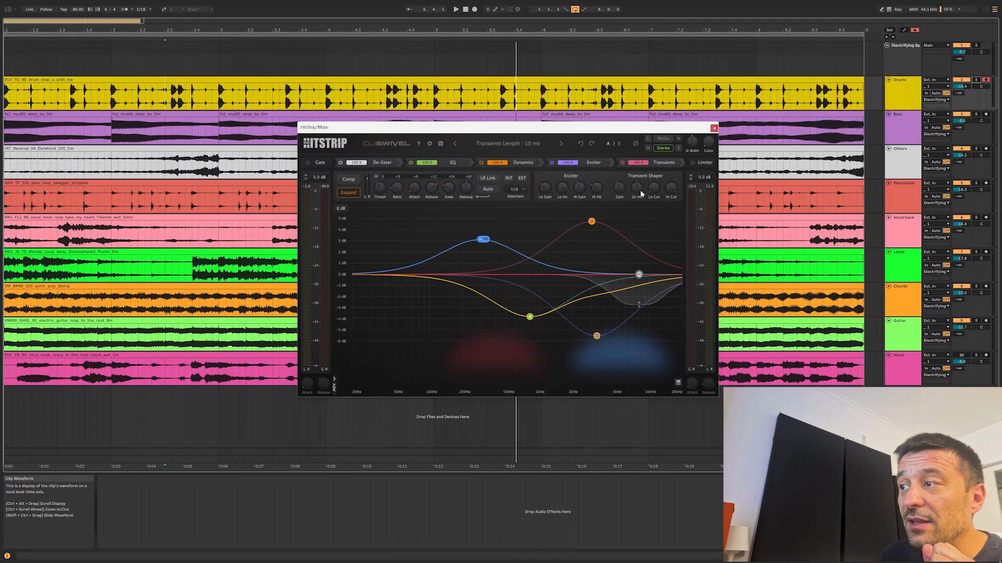
{"action": "left_click_drag", "start_coordinate": [639, 164], "coordinate": [640, 188]}
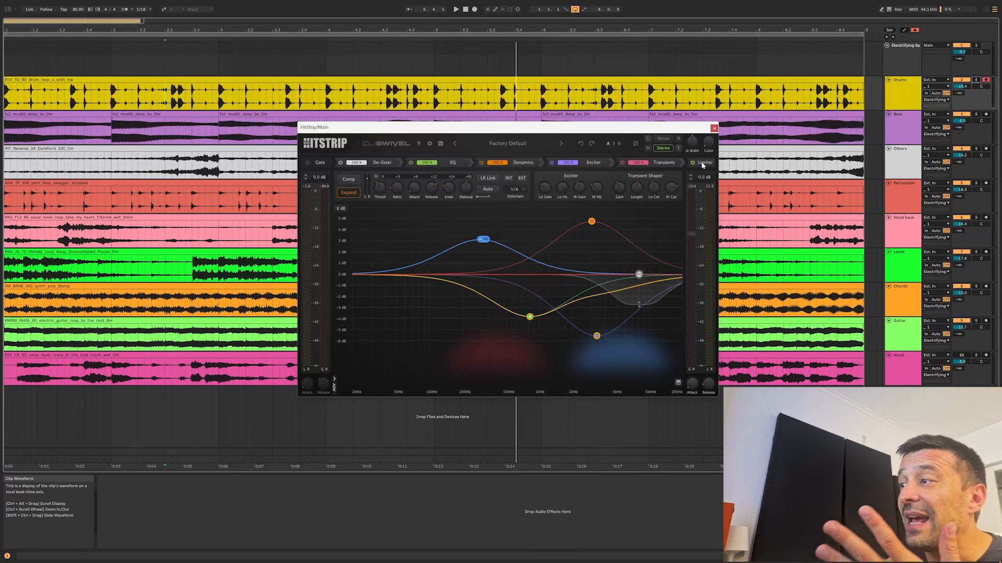
Lower the Limiter threshold while playing the mix and examine its attack and release controls.
{"action": "left_click_drag", "start_coordinate": [690, 221], "coordinate": [690, 244]}
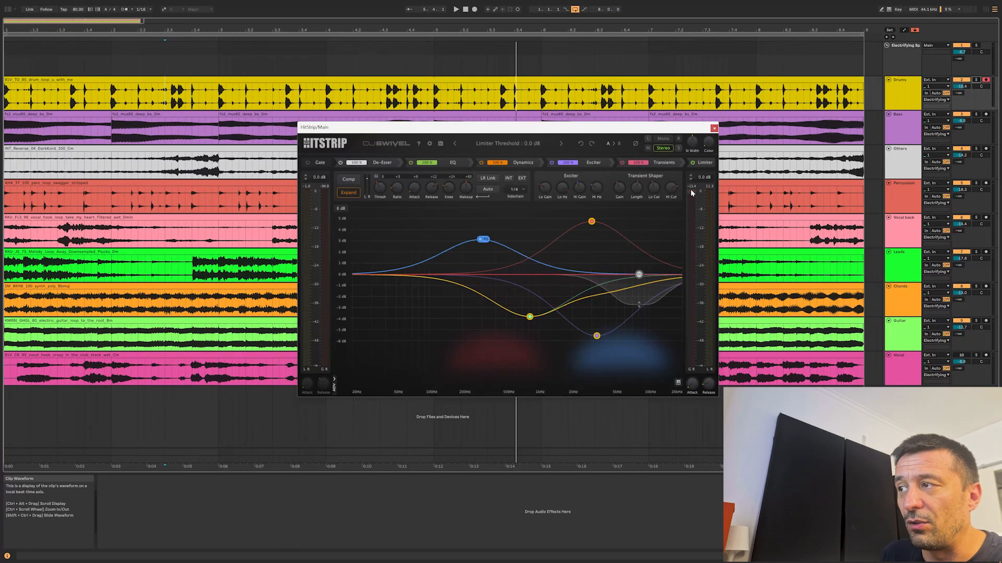
{"action": "key", "text": "space"}
{"action": "left_click_drag", "start_coordinate": [690, 238], "coordinate": [689, 255]}
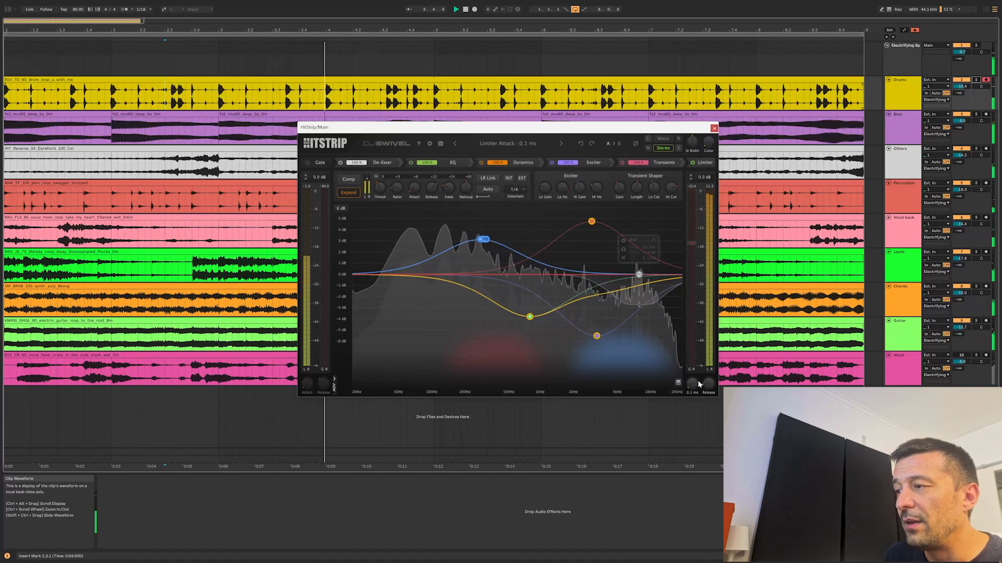
{"action": "mouse_move", "coordinate": [710, 381]}
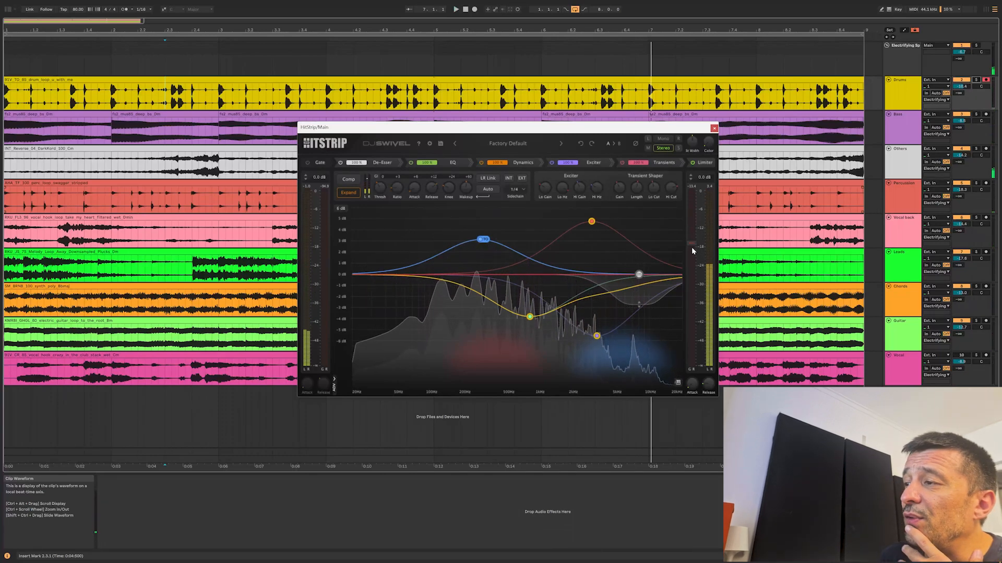
Set the output level to -10.0 dB and readjust the Limiter threshold to a lower level during playback.
{"action": "left_click_drag", "start_coordinate": [693, 250], "coordinate": [695, 238]}
{"action": "mouse_move", "coordinate": [706, 178]}
{"action": "left_mouse_down"}
{"action": "mouse_move", "coordinate": [704, 206]}
{"action": "mouse_move", "coordinate": [704, 196]}
{"action": "left_mouse_up"}
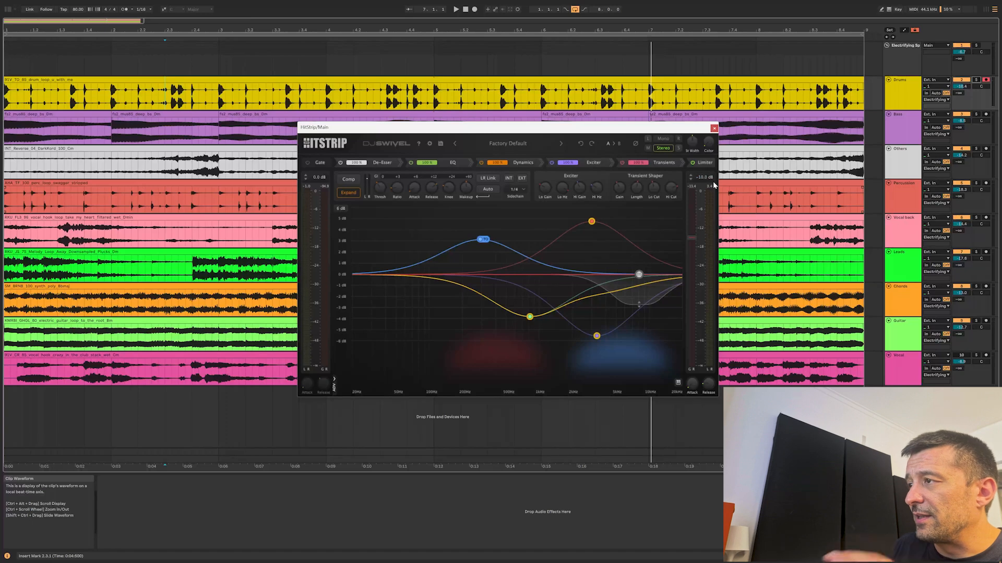
{"action": "key", "text": "space"}
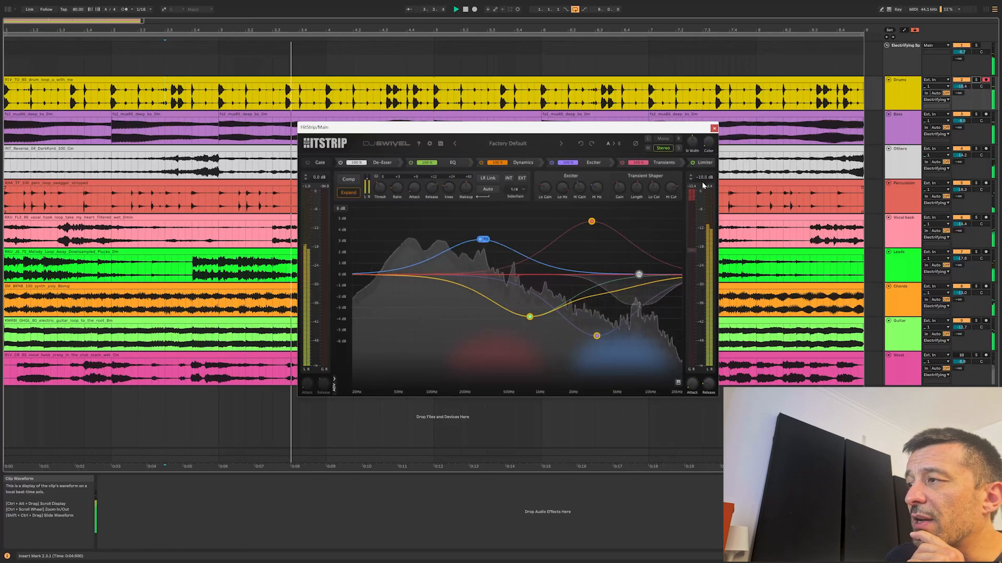
{"action": "left_click_drag", "start_coordinate": [688, 249], "coordinate": [691, 267]}
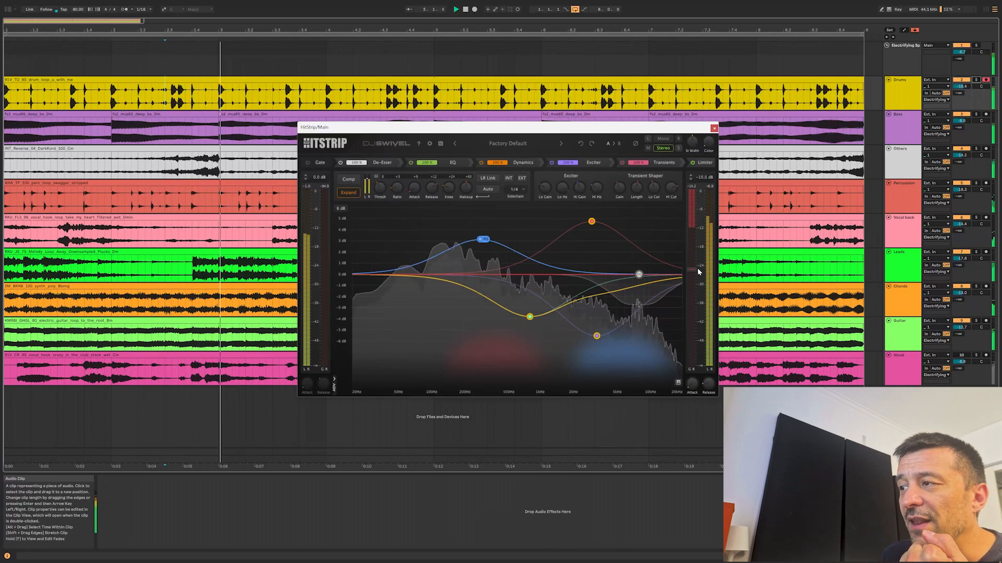
{"action": "left_click_drag", "start_coordinate": [693, 269], "coordinate": [692, 261]}
{"action": "key", "text": "space"}
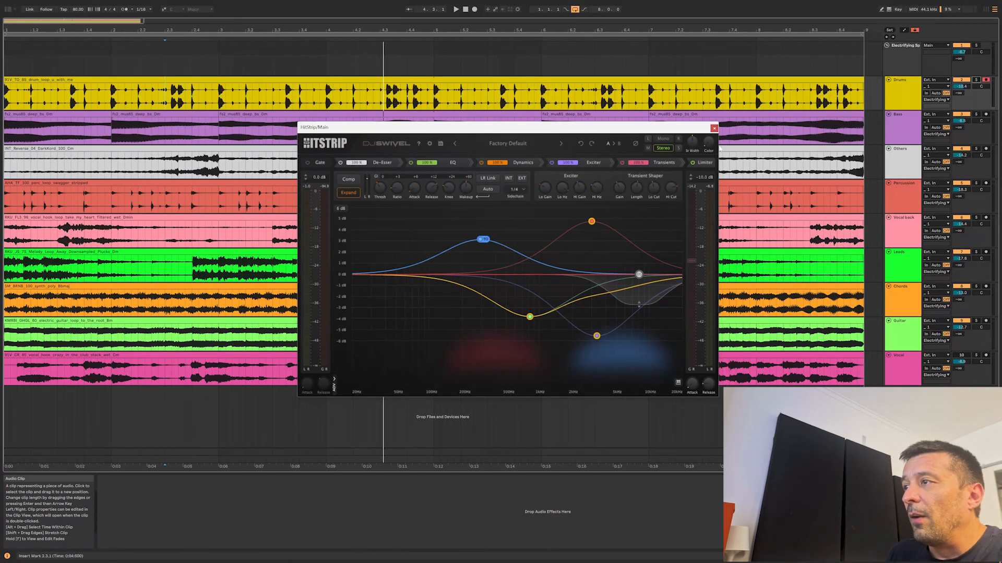
Choose the Stereo channel mode and move the HitStrip window slightly lower.
{"action": "left_click", "coordinate": [656, 149]}
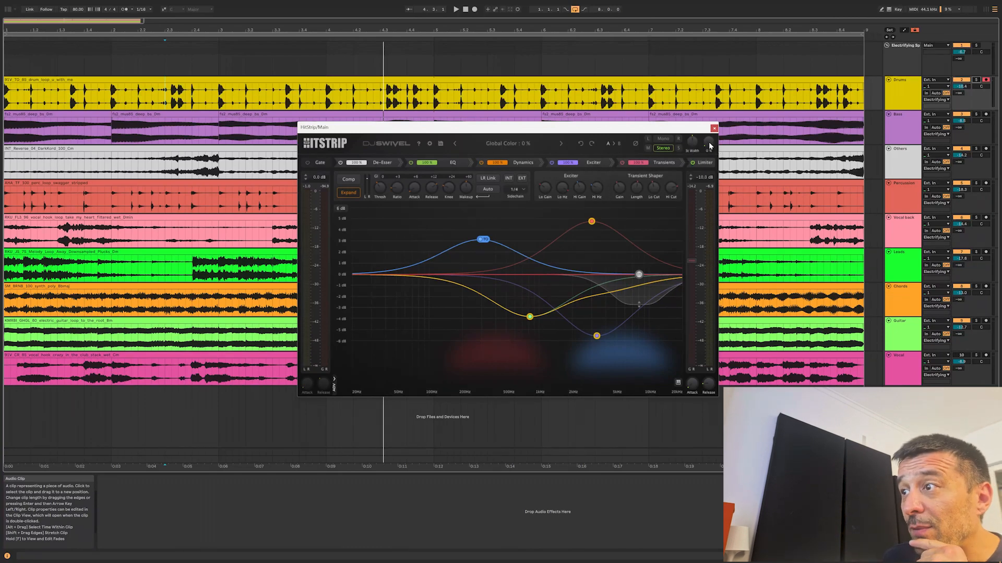
{"action": "left_click_drag", "start_coordinate": [649, 130], "coordinate": [640, 144]}
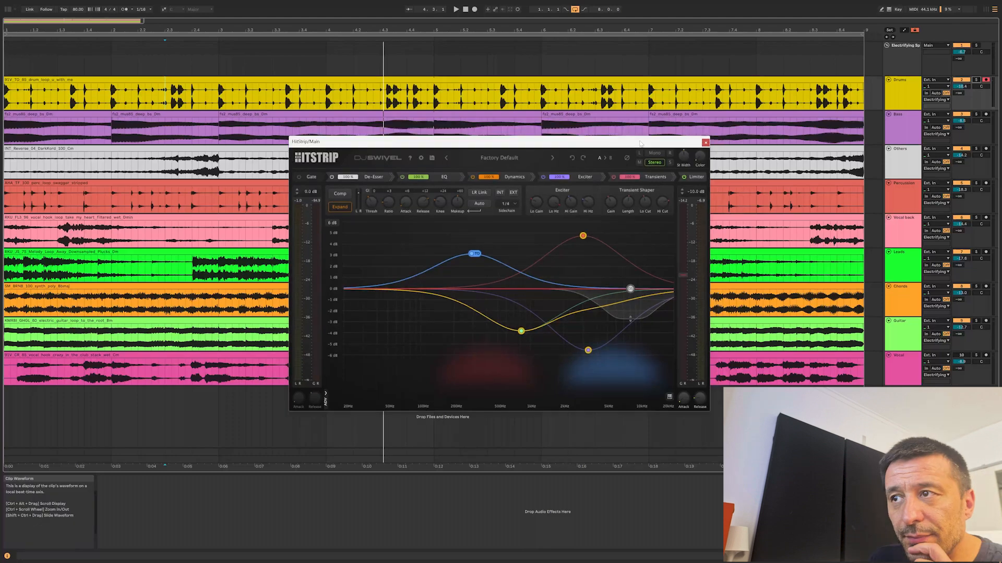